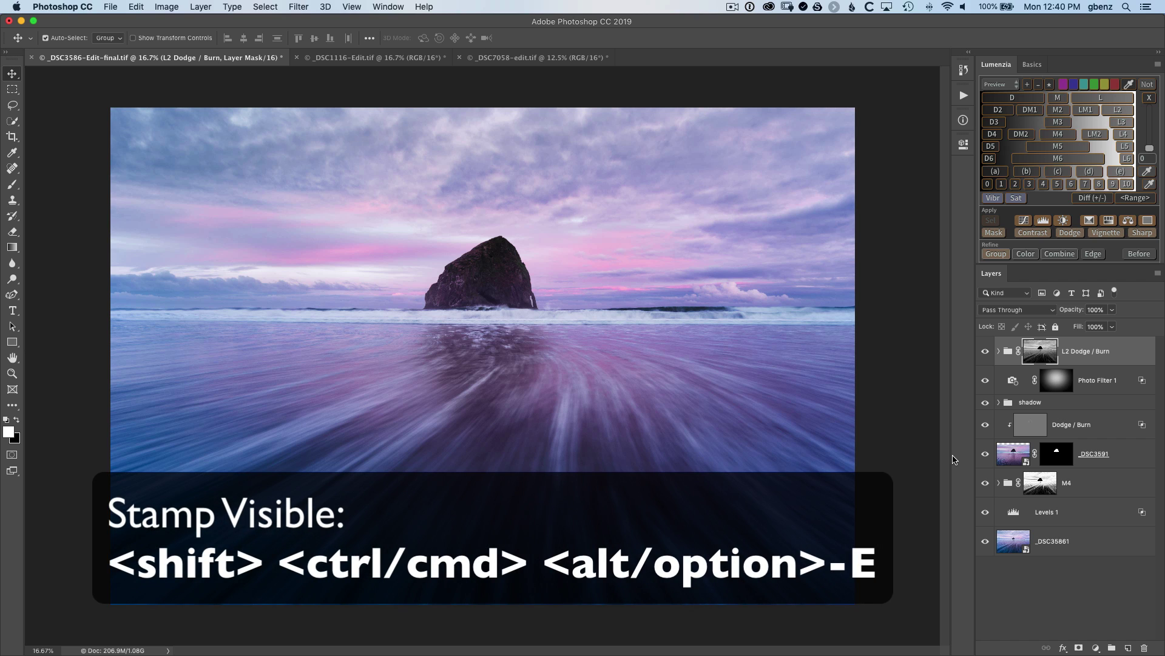
Stamp all visible layers into a new merged Layer 1 with Shift+Cmd+Option+E.
{"action": "key", "text": "shift+super+alt+e"}
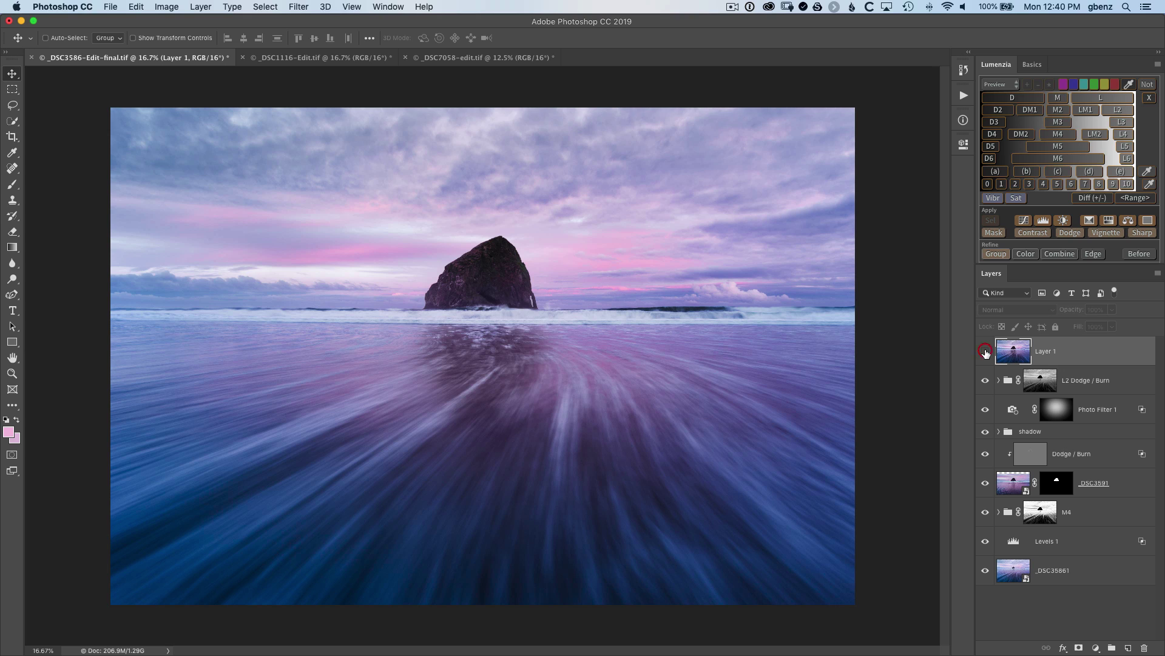
{"action": "left_click", "coordinate": [985, 352]}
Open Replace Color on Layer 1 and raise the sampled pink sky's saturation to +100.
{"action": "left_click", "coordinate": [166, 7]}
{"action": "mouse_move", "coordinate": [183, 41]}
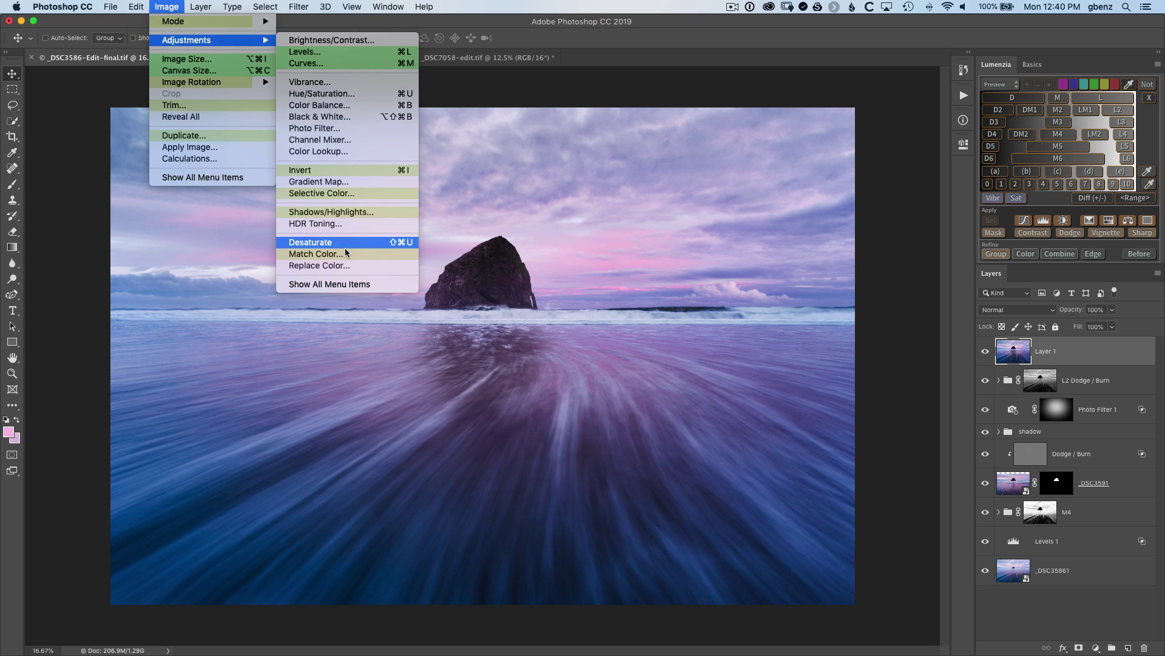
{"action": "left_click", "coordinate": [373, 266]}
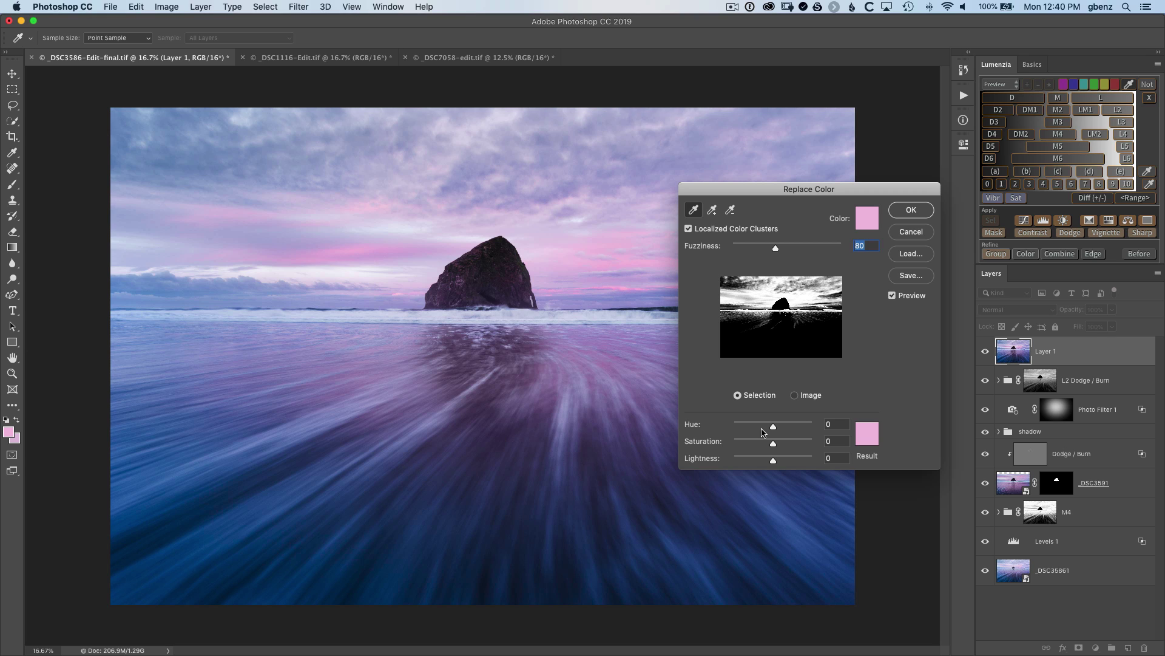
{"action": "left_click_drag", "start_coordinate": [773, 444], "coordinate": [825, 443]}
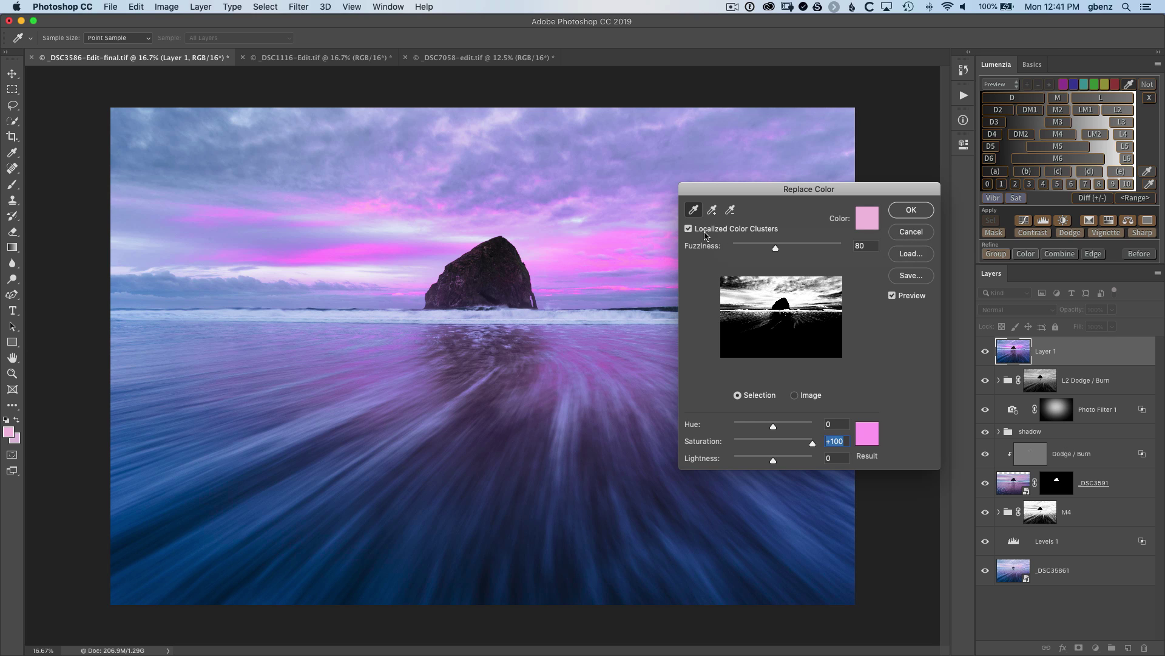
{"action": "left_click", "coordinate": [707, 232]}
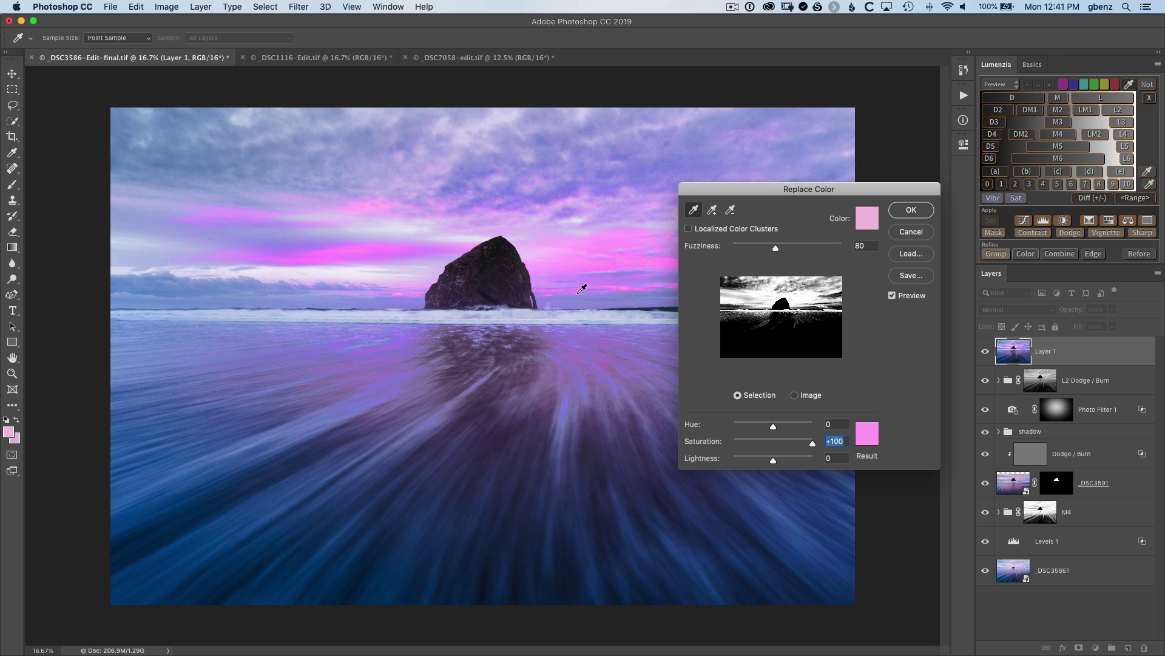
{"action": "left_click", "coordinate": [703, 229]}
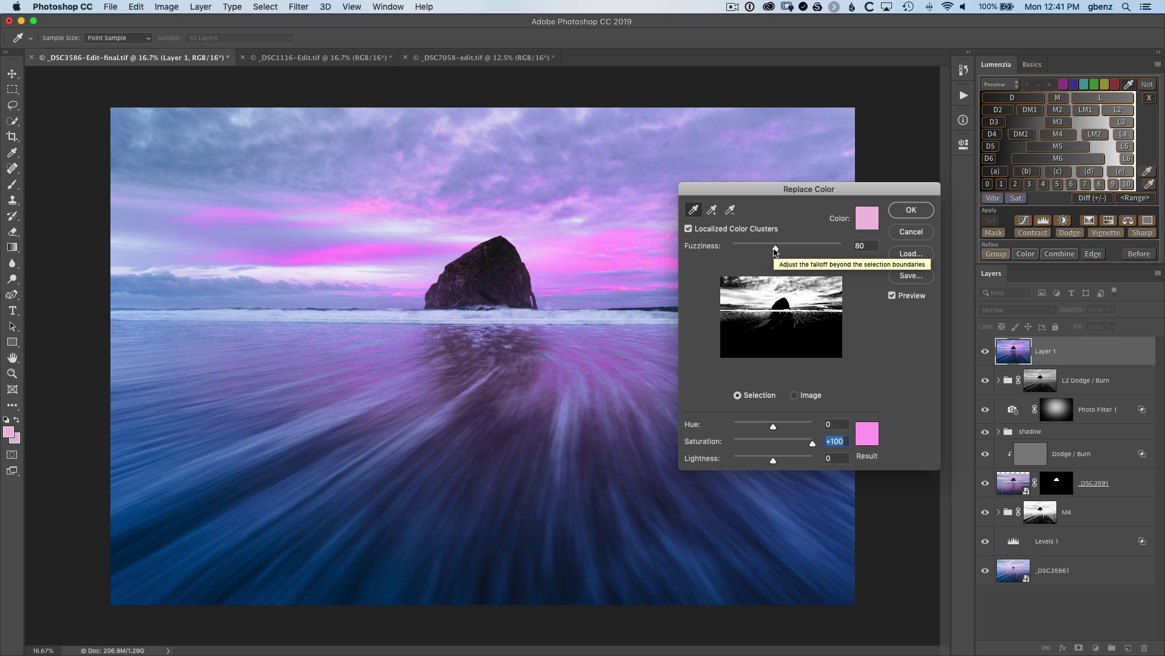
{"action": "left_click_drag", "start_coordinate": [776, 249], "coordinate": [741, 248]}
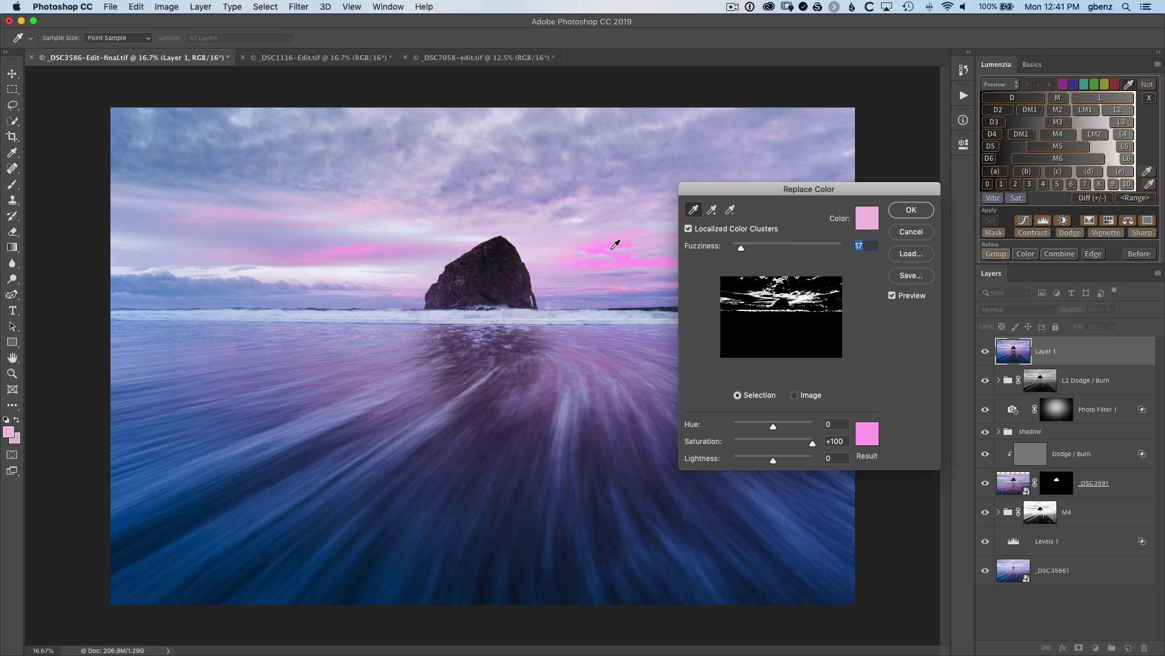
{"action": "left_click_drag", "start_coordinate": [742, 249], "coordinate": [824, 252]}
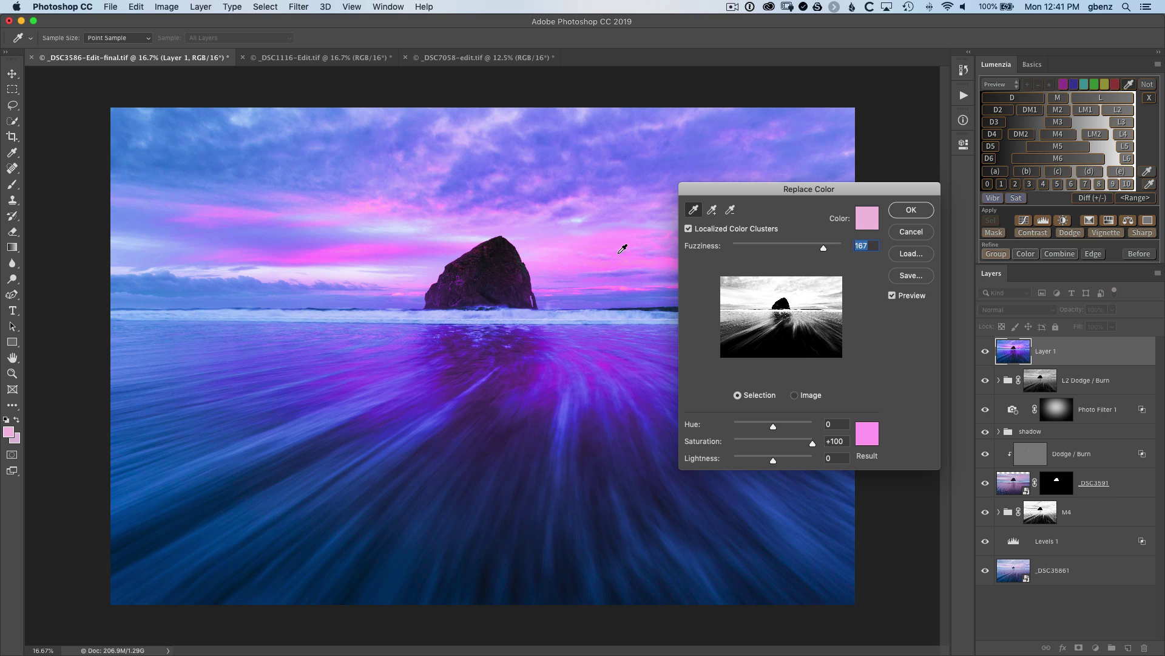
{"action": "left_click_drag", "start_coordinate": [824, 250], "coordinate": [776, 248]}
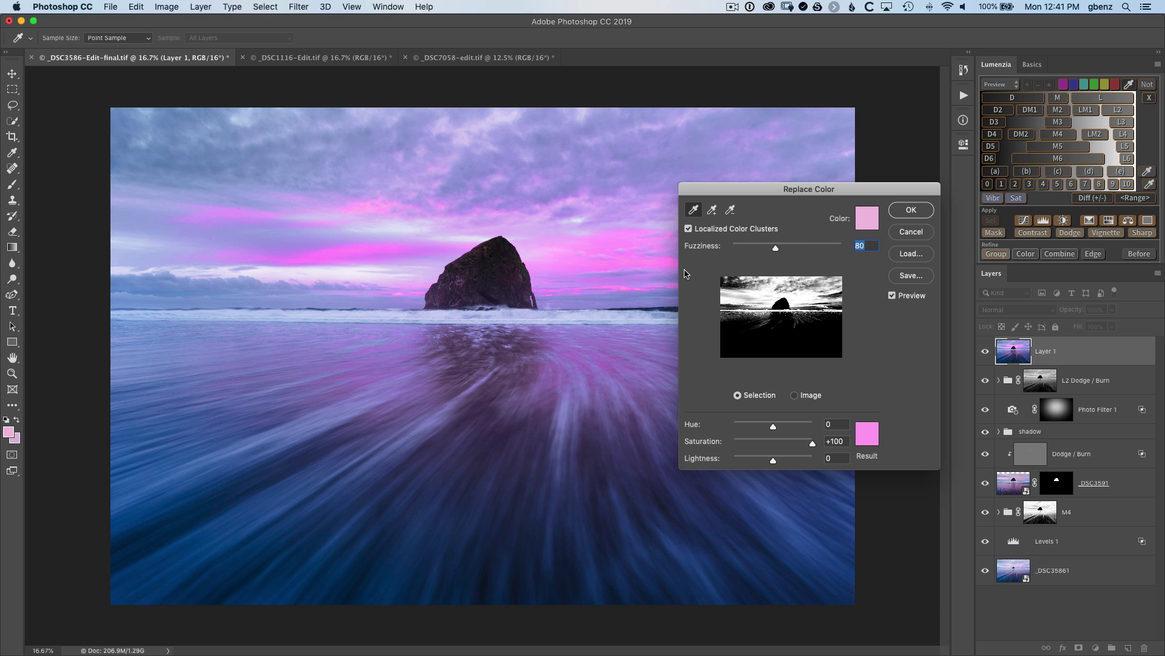
Sample the lavender sky and add the dark blue water tones to the Replace Color range.
{"action": "left_click", "coordinate": [712, 210]}
{"action": "left_click", "coordinate": [593, 170]}
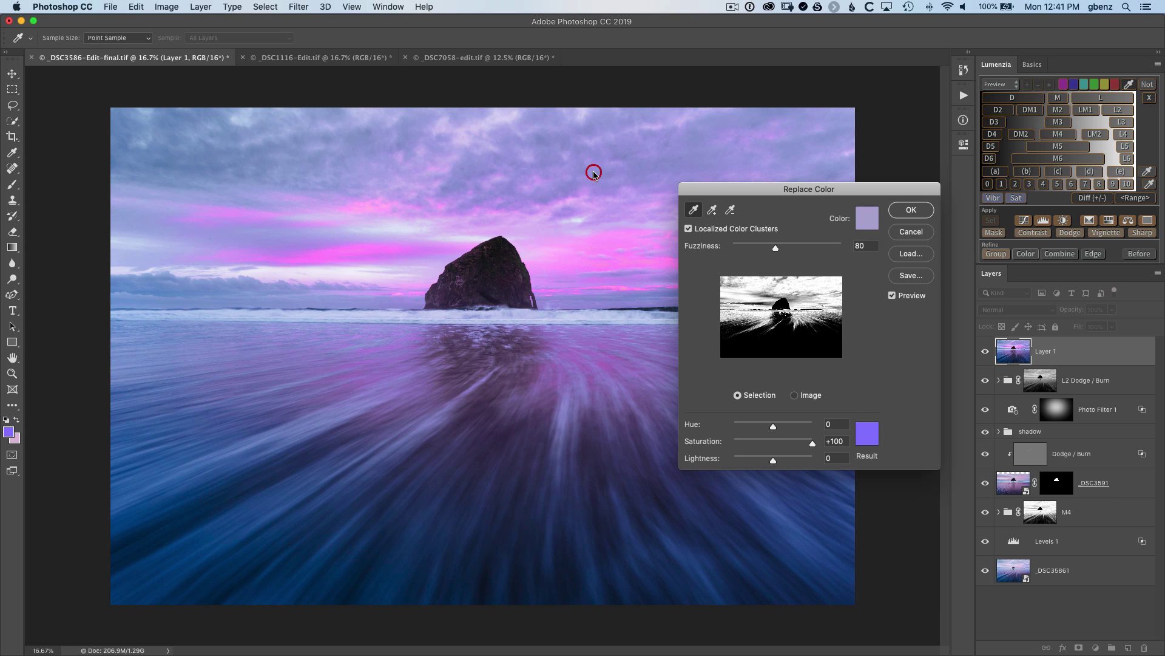
{"action": "left_click", "coordinate": [522, 398]}
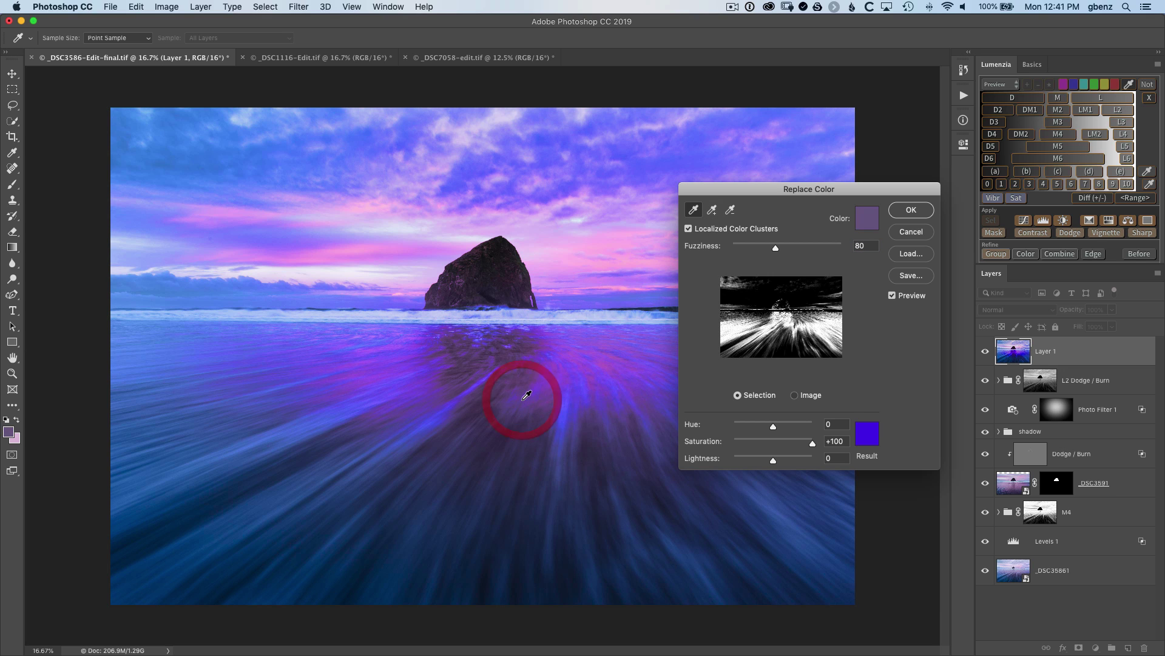
{"action": "left_click", "coordinate": [692, 522]}
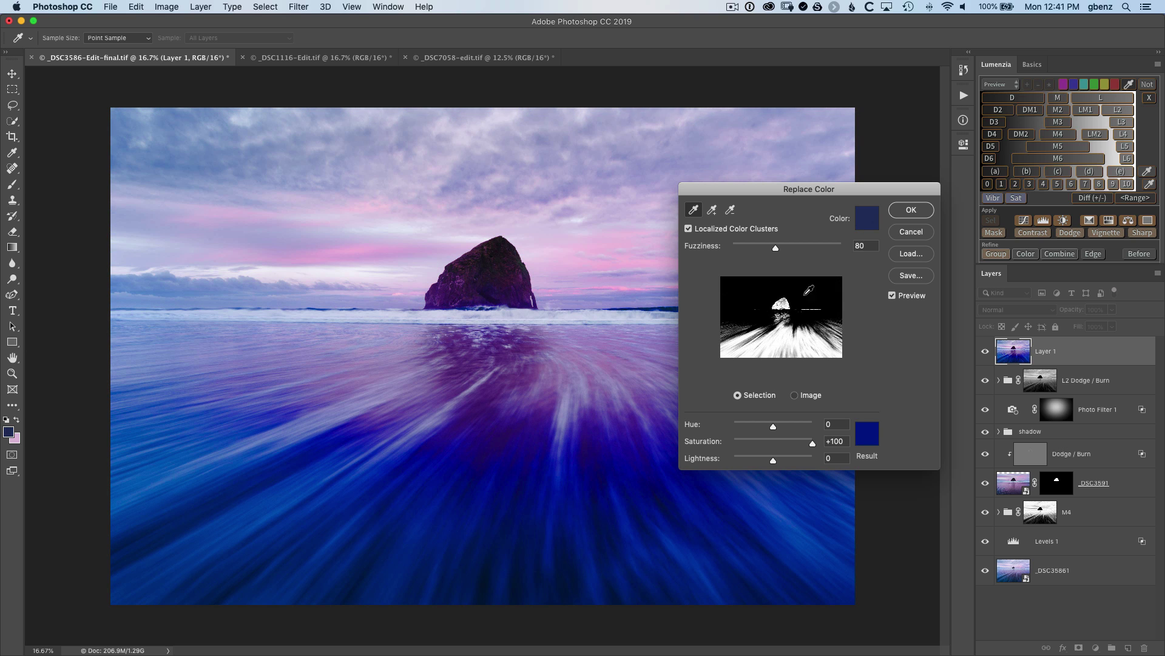
{"action": "left_click", "coordinate": [346, 172]}
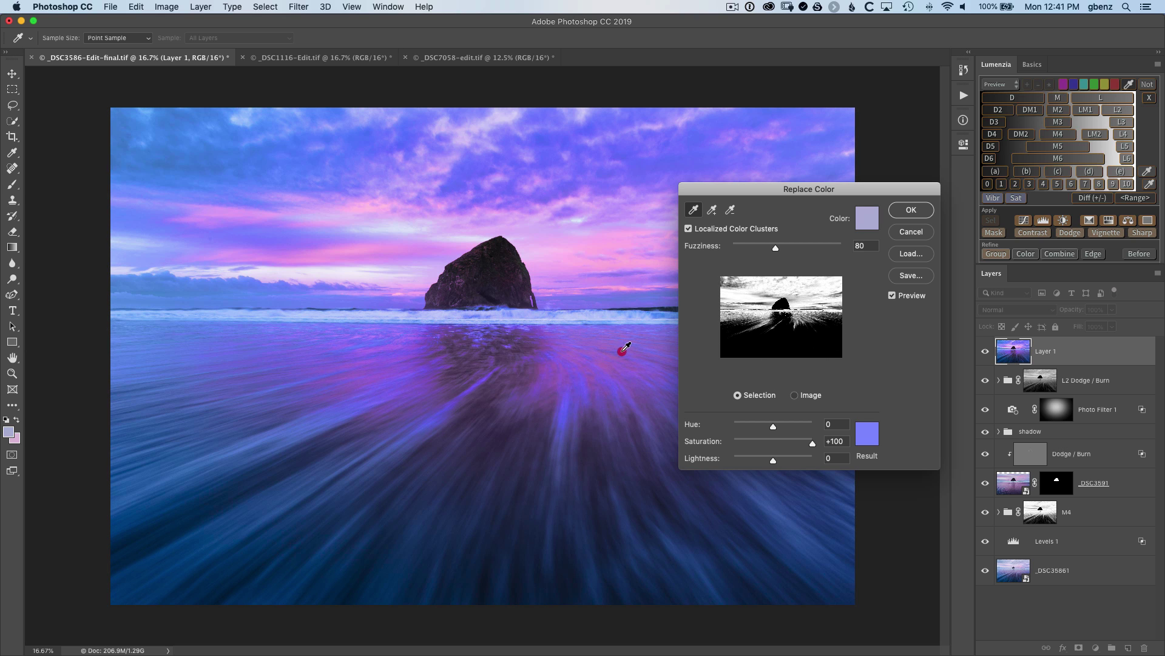
{"action": "left_click", "coordinate": [627, 347]}
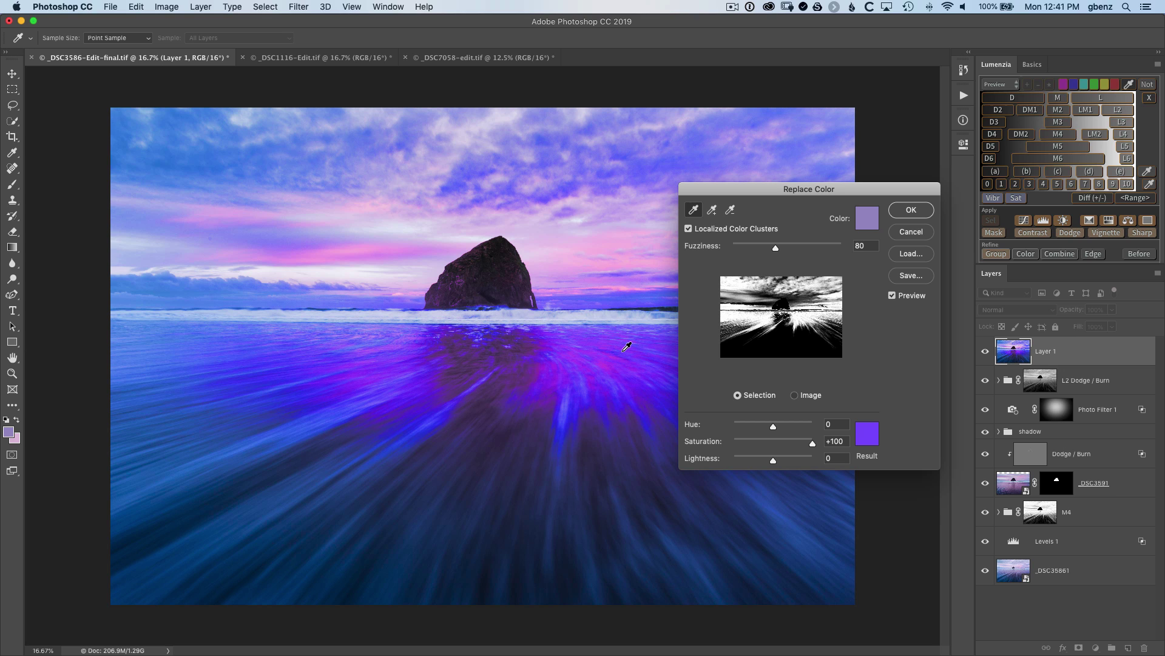
{"action": "left_click", "coordinate": [713, 212]}
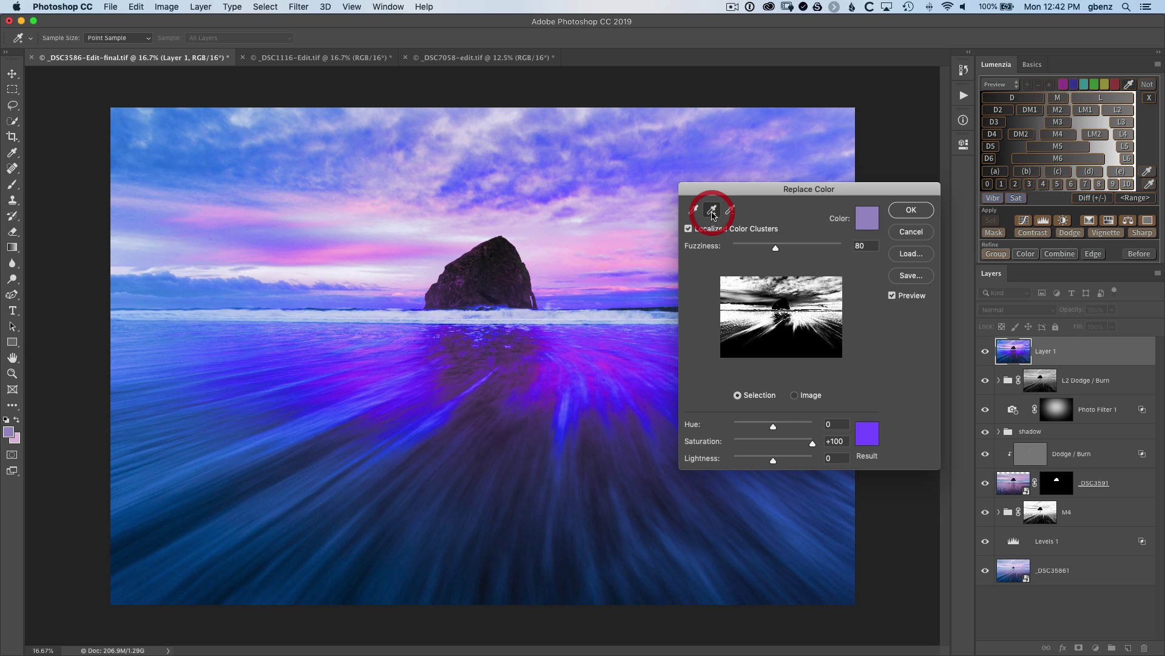
{"action": "left_click", "coordinate": [615, 425]}
{"action": "left_click", "coordinate": [556, 495]}
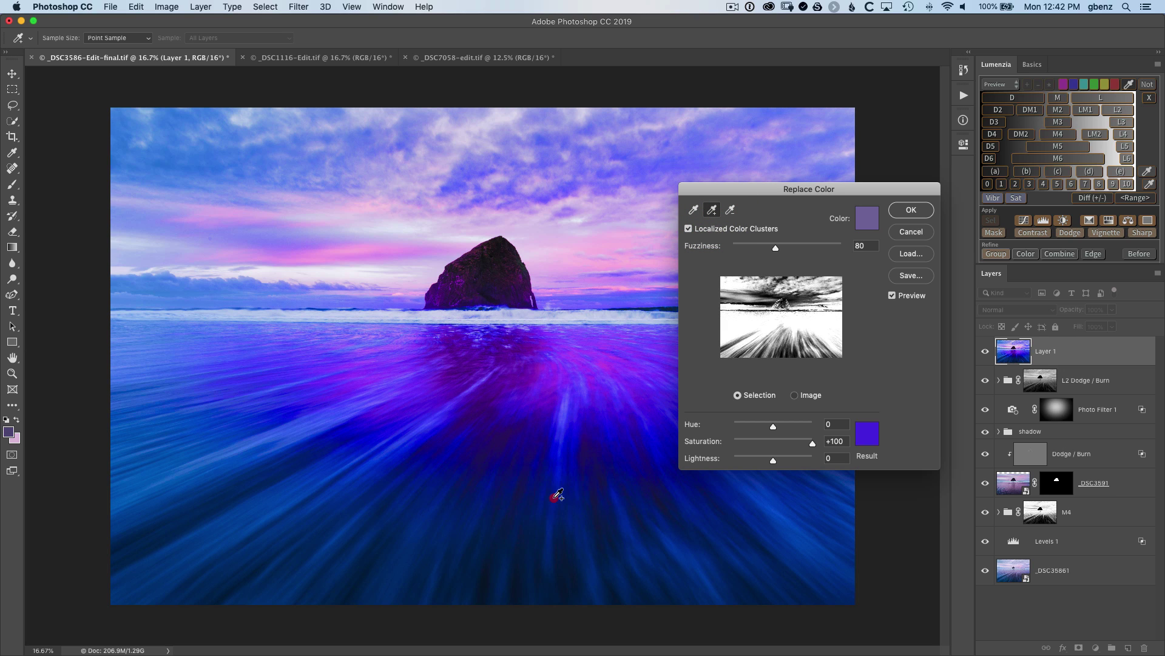
{"action": "left_click", "coordinate": [341, 493]}
{"action": "left_click", "coordinate": [581, 290]}
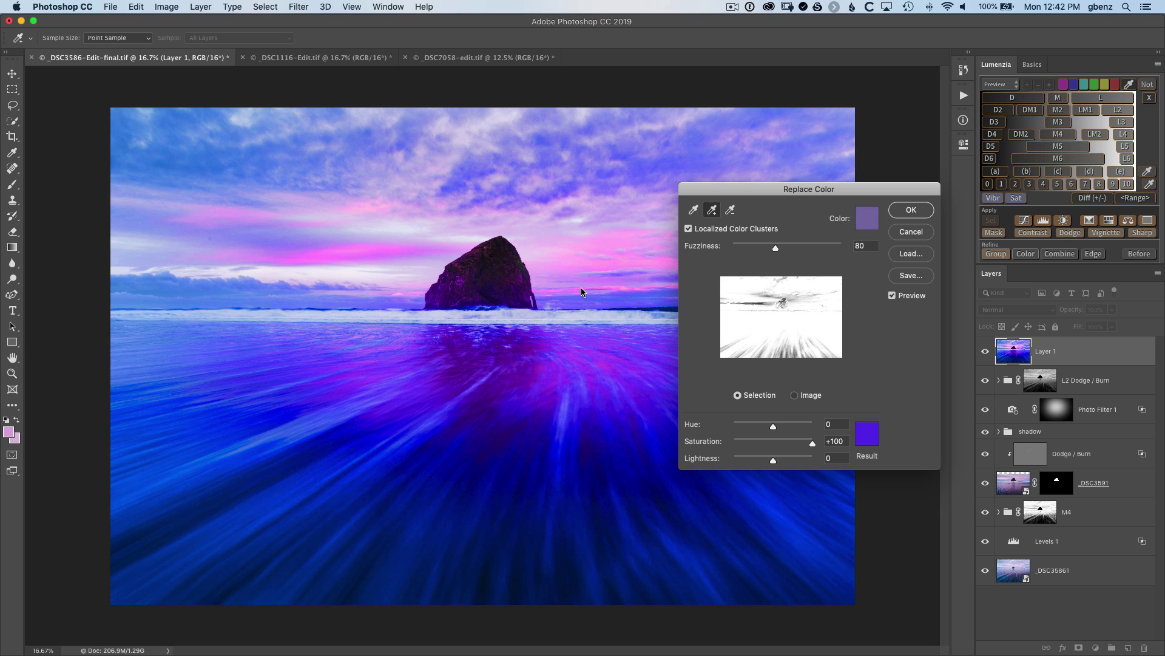
Subtract the water's tones from the sampled colour range.
{"action": "left_click", "coordinate": [731, 210]}
{"action": "left_click", "coordinate": [579, 419]}
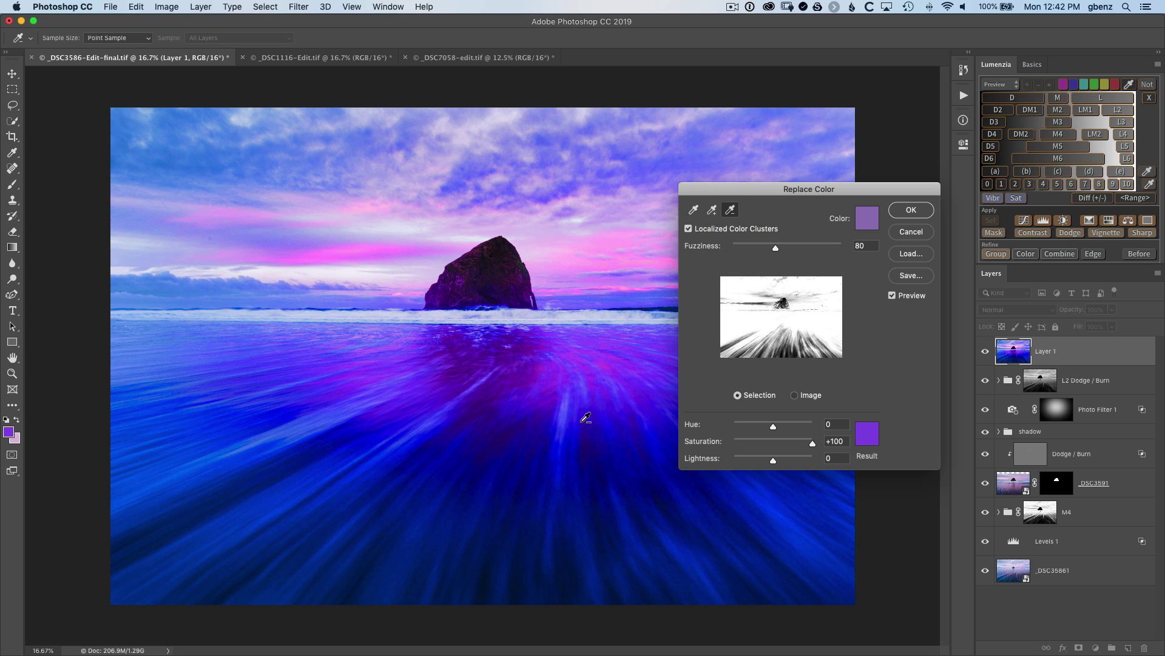
{"action": "left_click", "coordinate": [357, 396]}
{"action": "left_click", "coordinate": [494, 381]}
{"action": "left_click", "coordinate": [493, 383]}
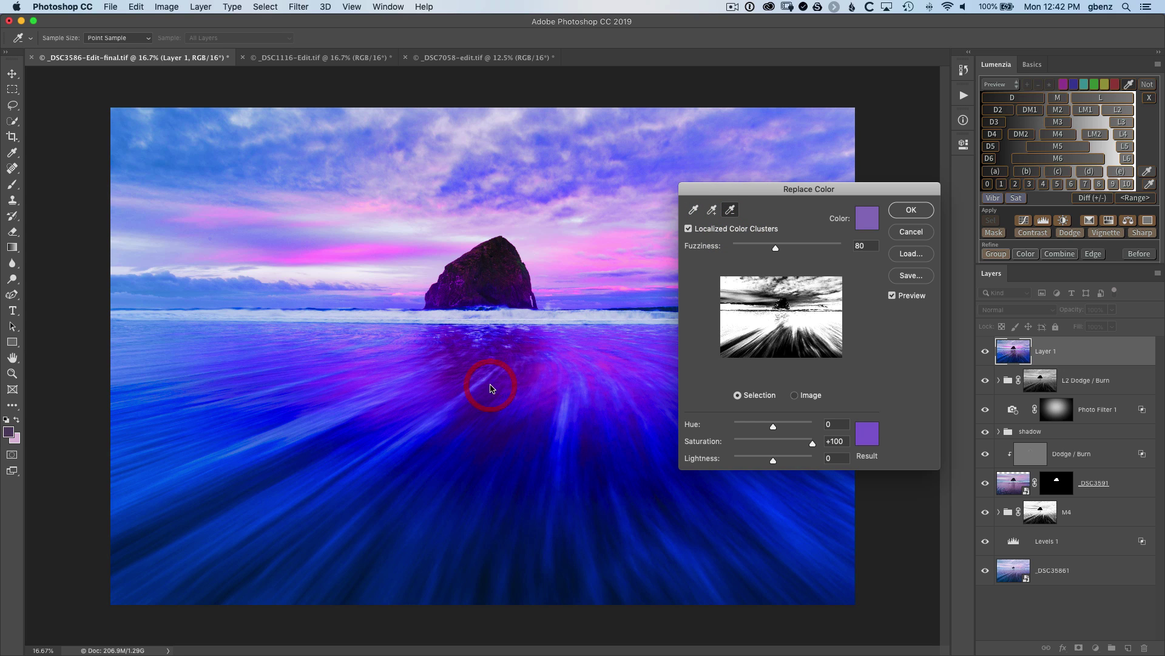
{"action": "left_click", "coordinate": [550, 425]}
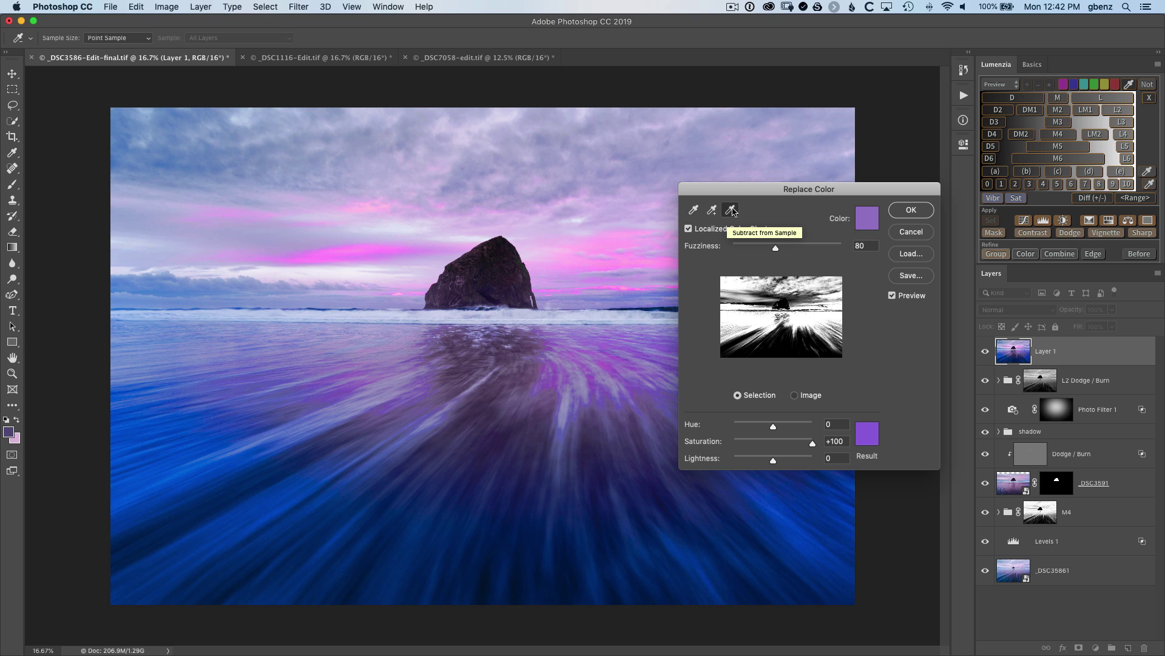
Subtract more water tones and the pink sky from the sampled range.
{"action": "left_click", "coordinate": [731, 210]}
{"action": "left_click", "coordinate": [632, 339]}
{"action": "left_click", "coordinate": [630, 352]}
{"action": "left_click", "coordinate": [632, 350]}
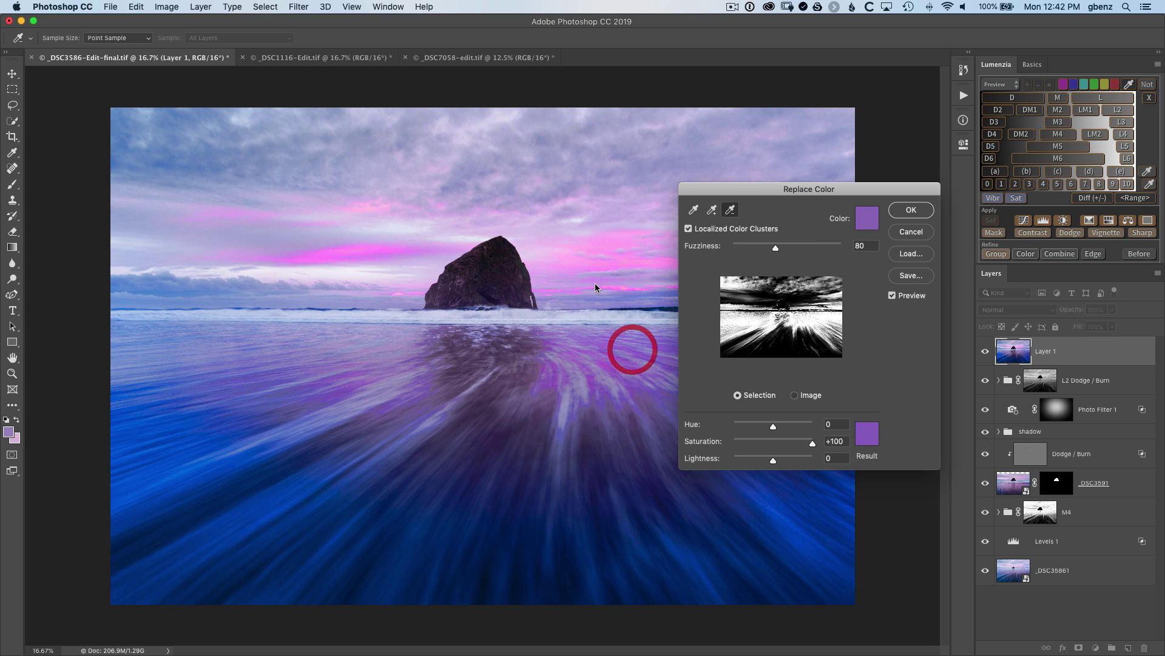
{"action": "left_click", "coordinate": [597, 252]}
{"action": "left_click", "coordinate": [632, 261]}
{"action": "left_click", "coordinate": [591, 266]}
{"action": "left_click", "coordinate": [630, 262]}
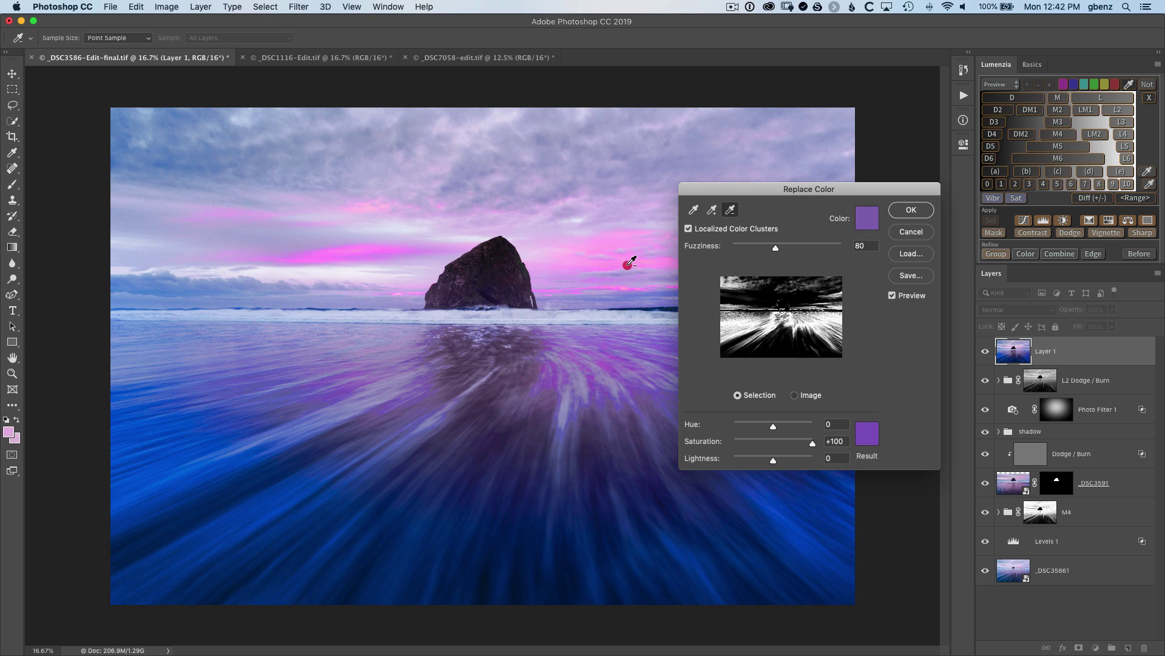
{"action": "left_click", "coordinate": [598, 248]}
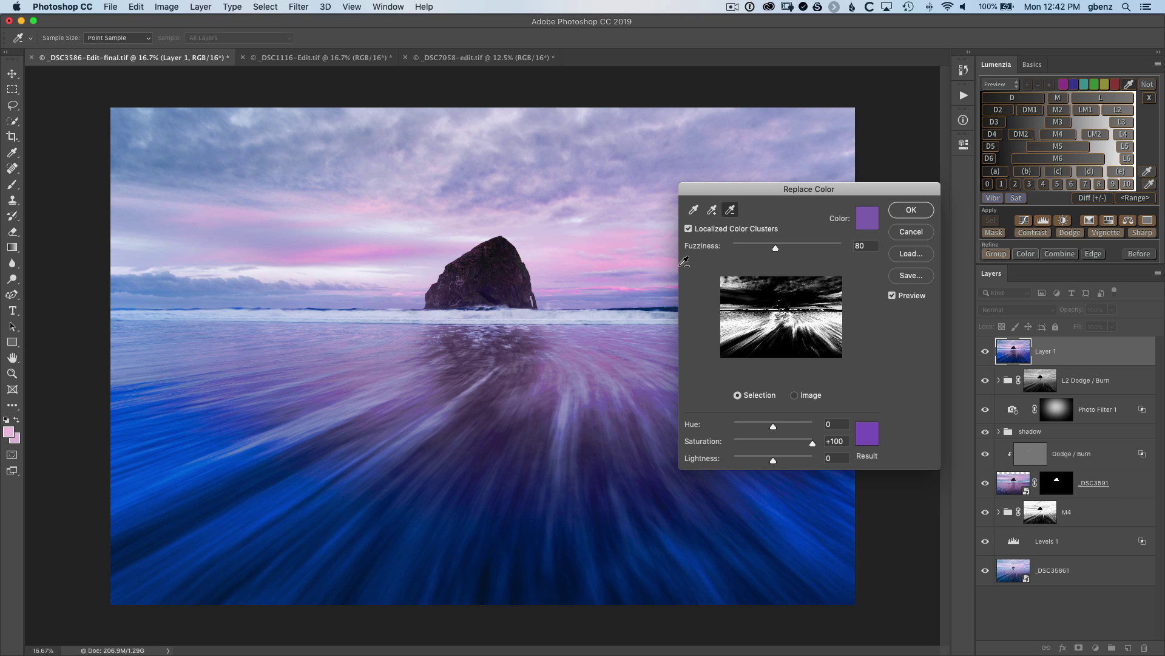
Re-sample the pink sky, then set Hue to 0 and Saturation to +45 with preview on.
{"action": "left_click", "coordinate": [692, 211]}
{"action": "left_click", "coordinate": [617, 259]}
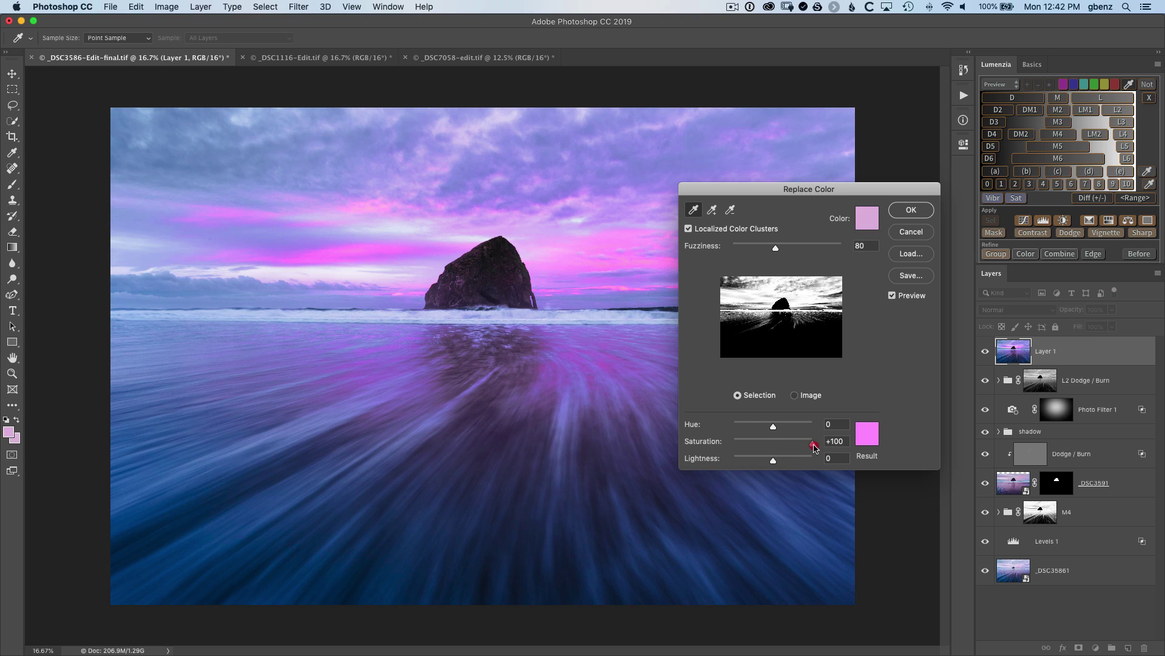
{"action": "left_click_drag", "start_coordinate": [815, 448], "coordinate": [787, 429]}
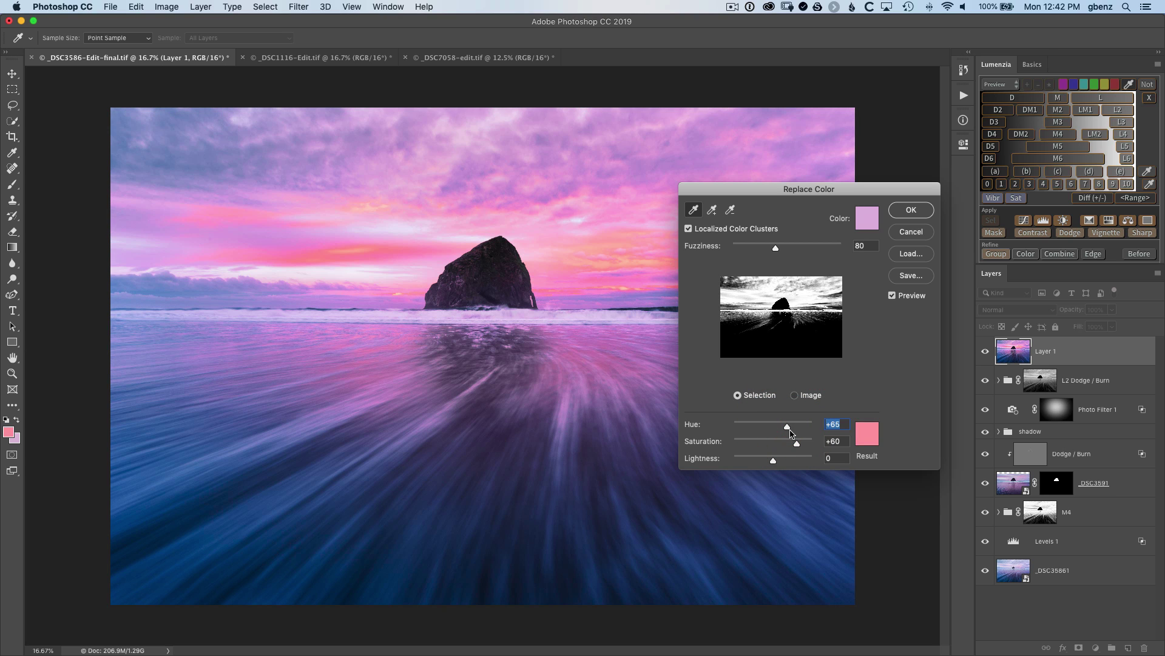
{"action": "left_click_drag", "start_coordinate": [789, 430], "coordinate": [788, 445]}
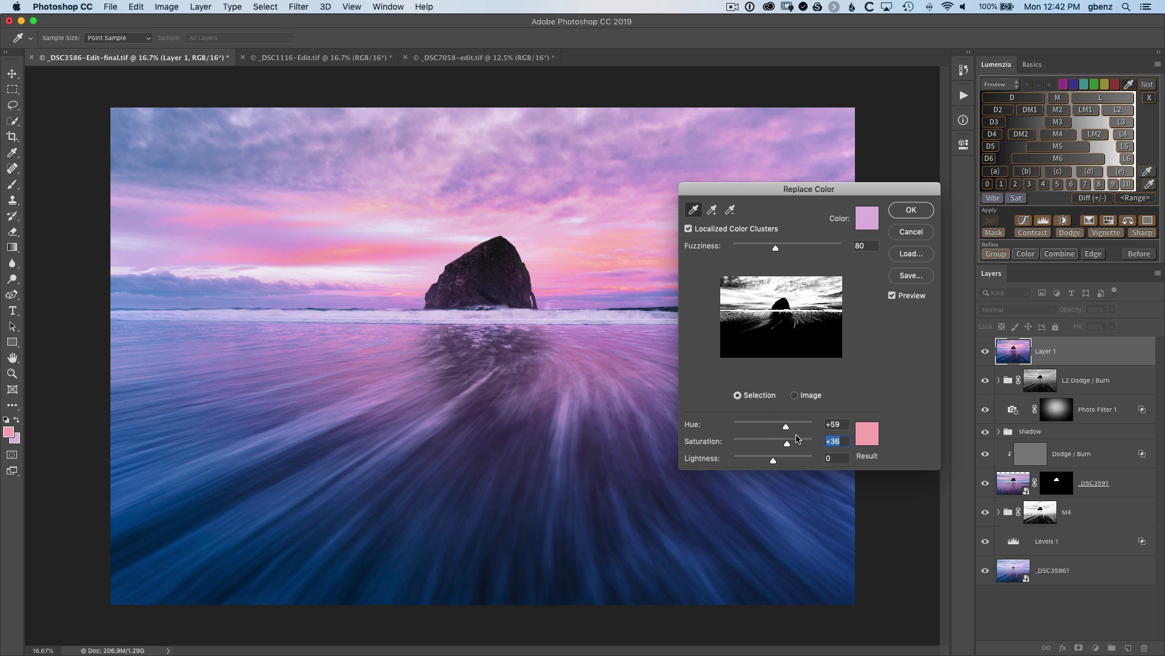
{"action": "left_click", "coordinate": [892, 296]}
{"action": "double_click", "coordinate": [845, 423]}
{"action": "type", "text": "0"}
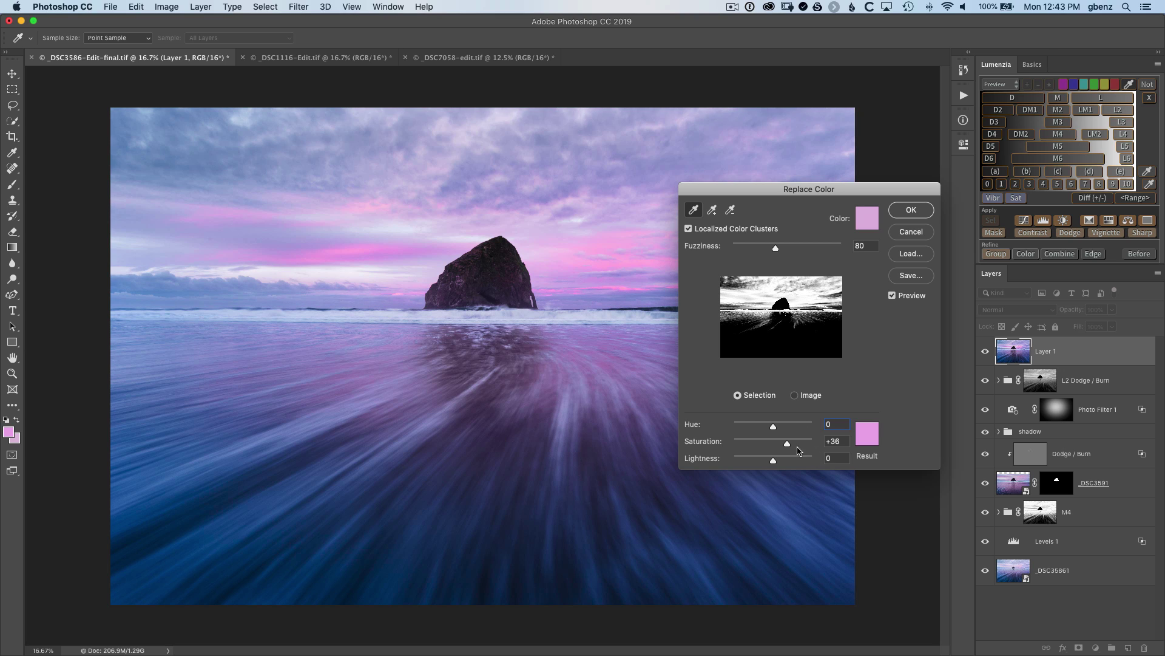
{"action": "mouse_move", "coordinate": [788, 446]}
{"action": "left_mouse_down"}
{"action": "mouse_move", "coordinate": [821, 446]}
{"action": "mouse_move", "coordinate": [792, 447]}
{"action": "left_mouse_up"}
Commit the +45 pink Replace Color to Layer 1, comparing before and after.
{"action": "left_click", "coordinate": [892, 296]}
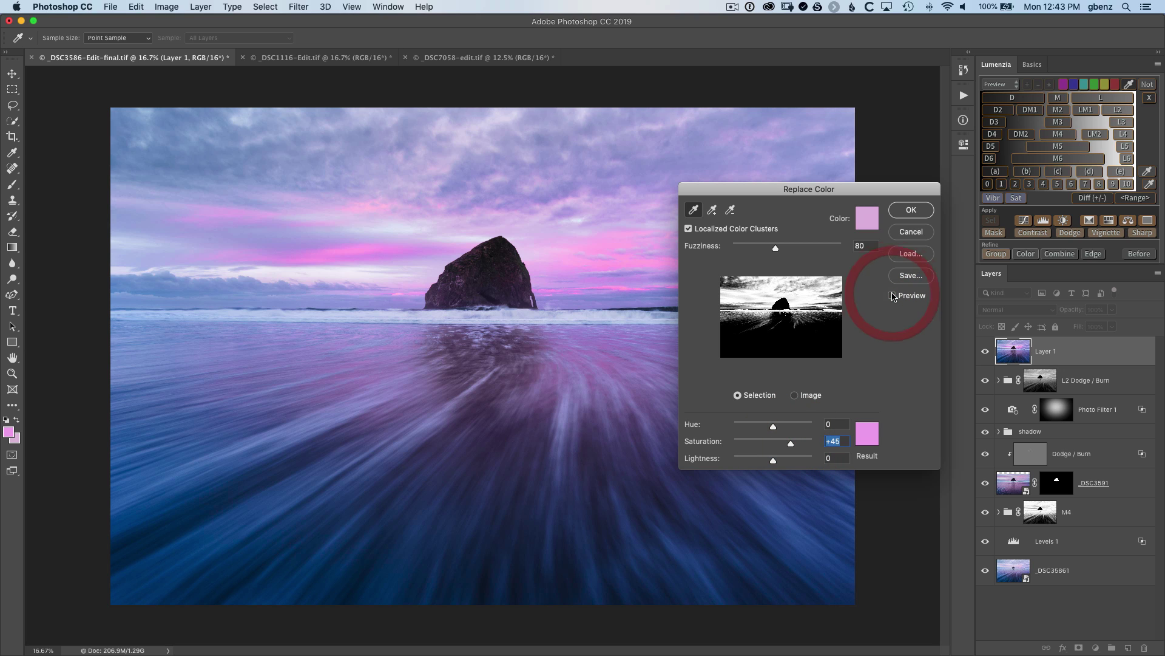
{"action": "left_click", "coordinate": [892, 296]}
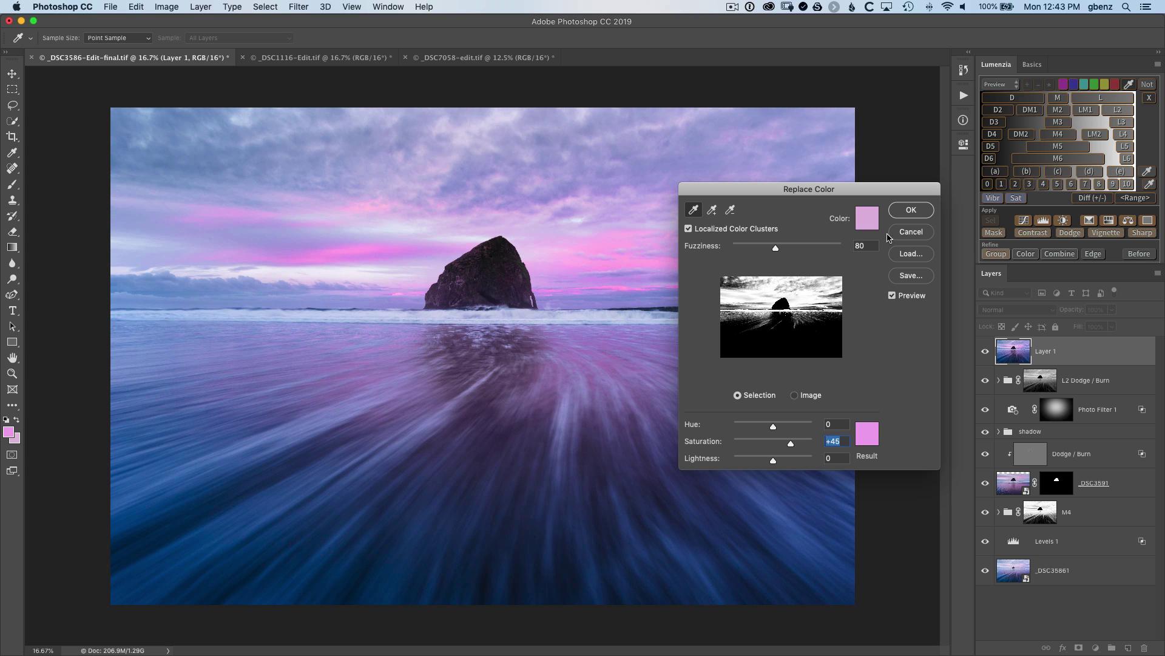
{"action": "left_click", "coordinate": [911, 210]}
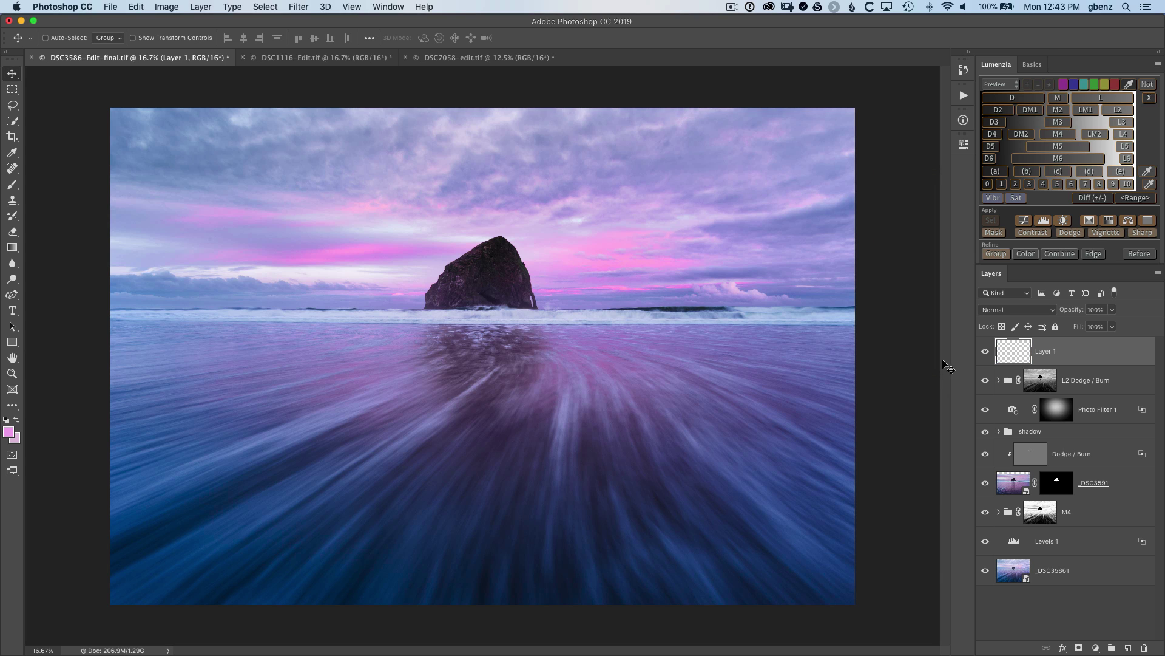
{"action": "left_click", "coordinate": [985, 354]}
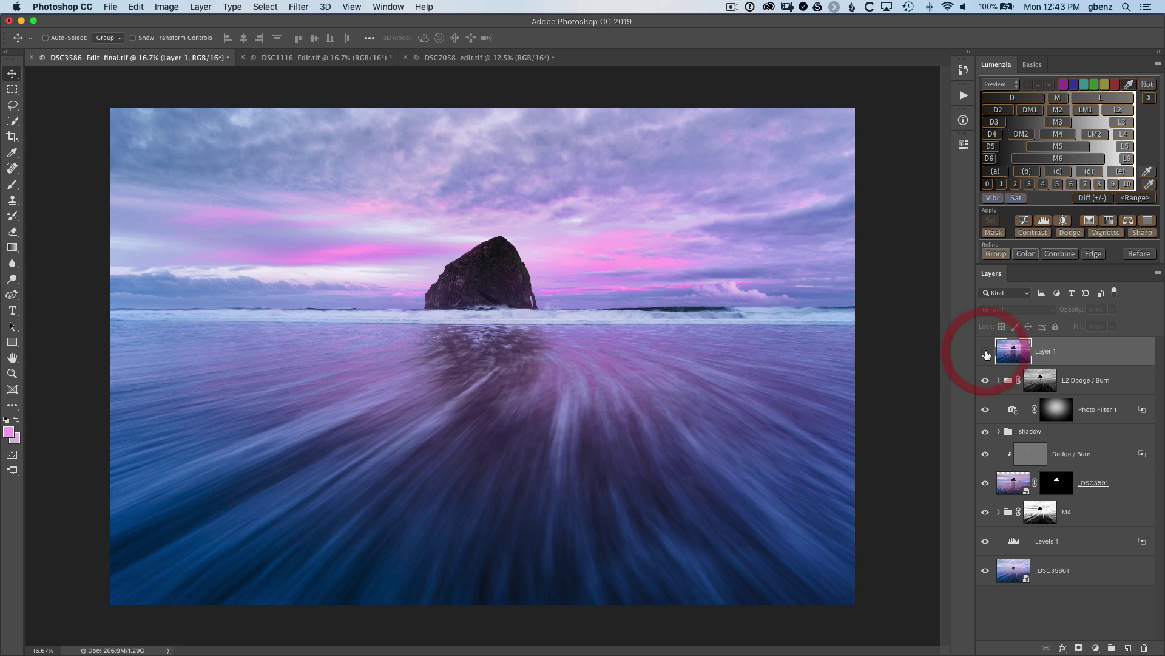
{"action": "left_click", "coordinate": [986, 353]}
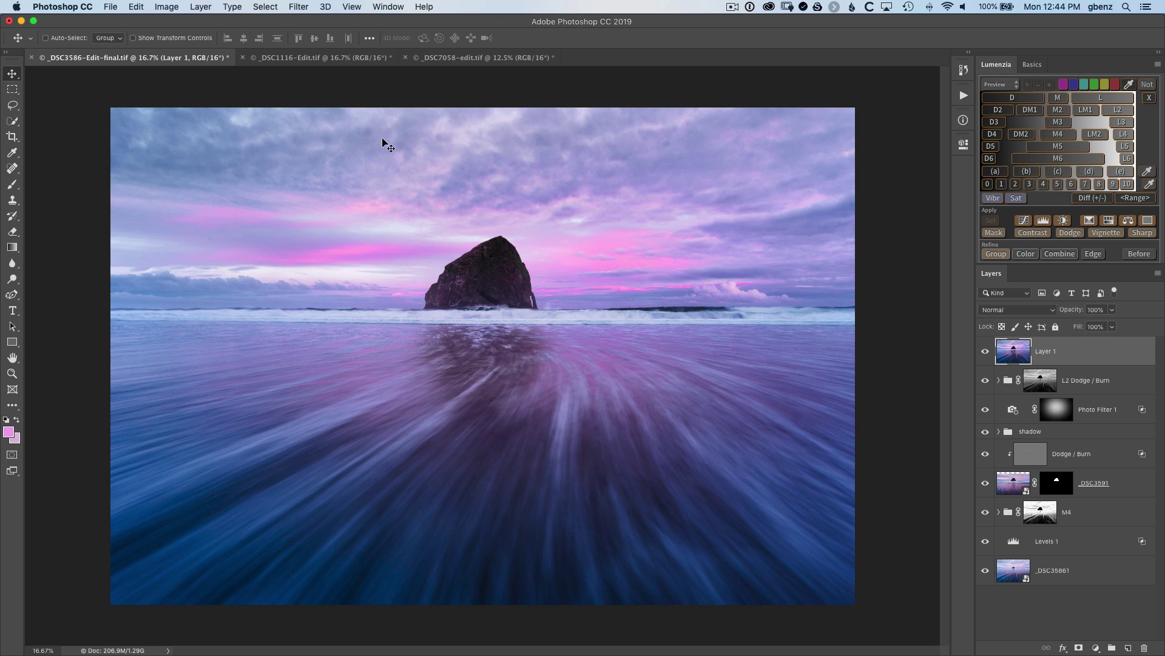
Switch to _DSC1116-Edit.tif and add a Hue/Saturation layer with Saturation +94.
{"action": "left_click", "coordinate": [314, 58]}
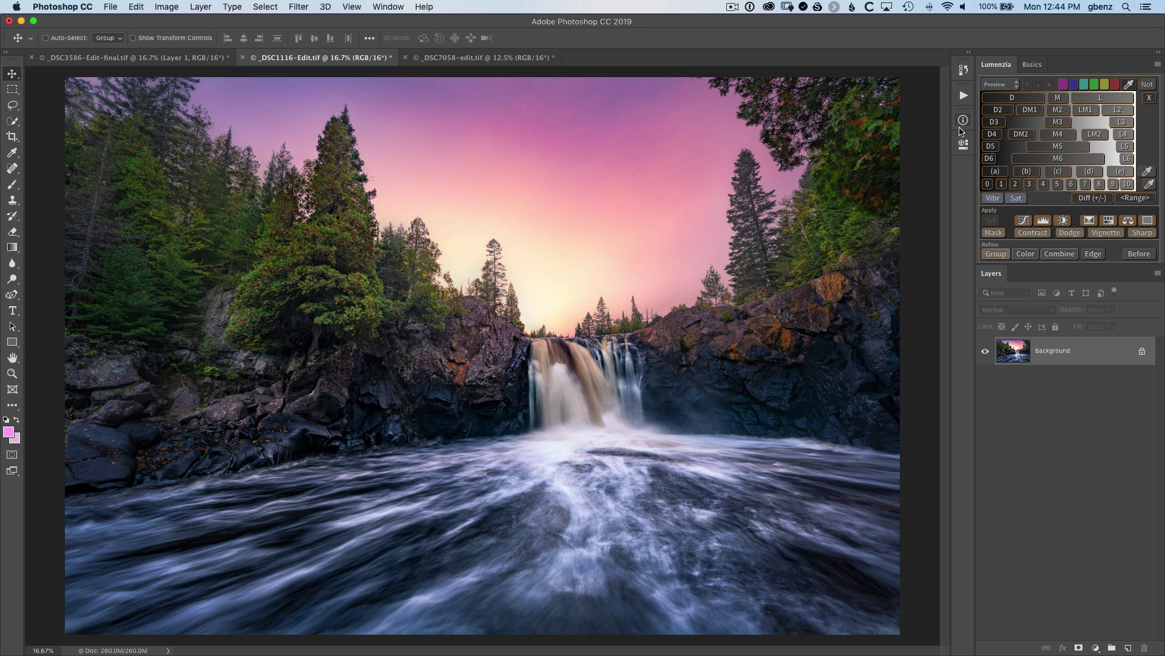
{"action": "left_click", "coordinate": [1096, 647]}
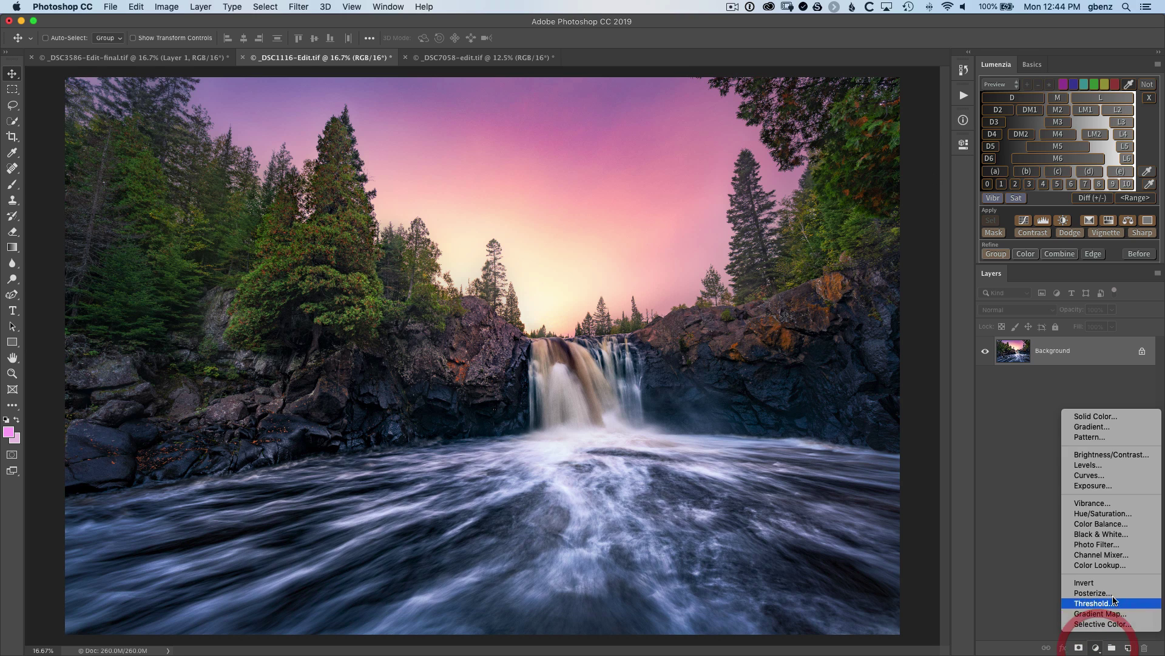
{"action": "left_click", "coordinate": [1101, 514]}
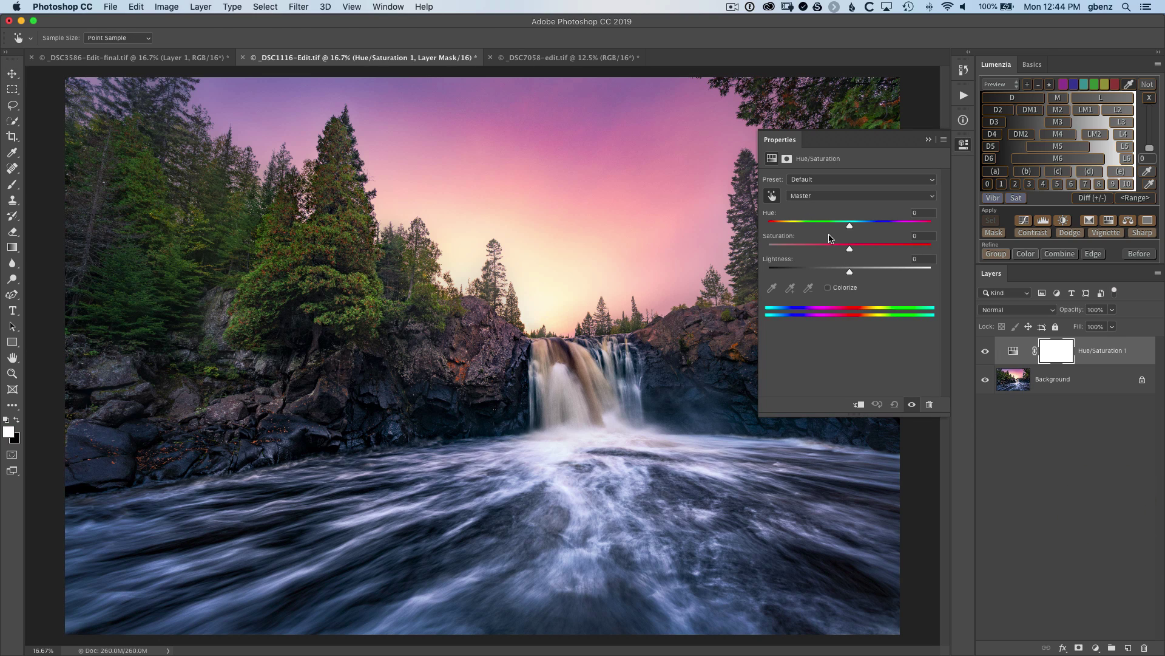
{"action": "left_click_drag", "start_coordinate": [850, 248], "coordinate": [927, 249]}
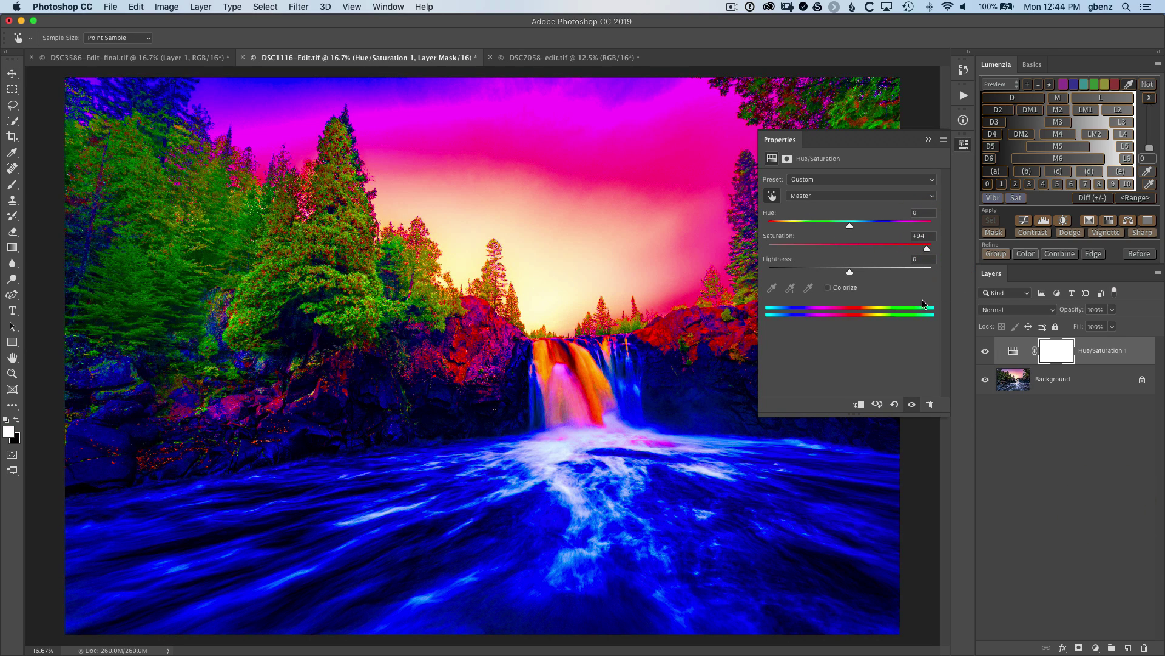
Compare the Hue/Saturation layer on and off, then set Lightness to -16.
{"action": "left_click", "coordinate": [984, 352]}
{"action": "left_click", "coordinate": [984, 352]}
{"action": "left_click", "coordinate": [983, 352]}
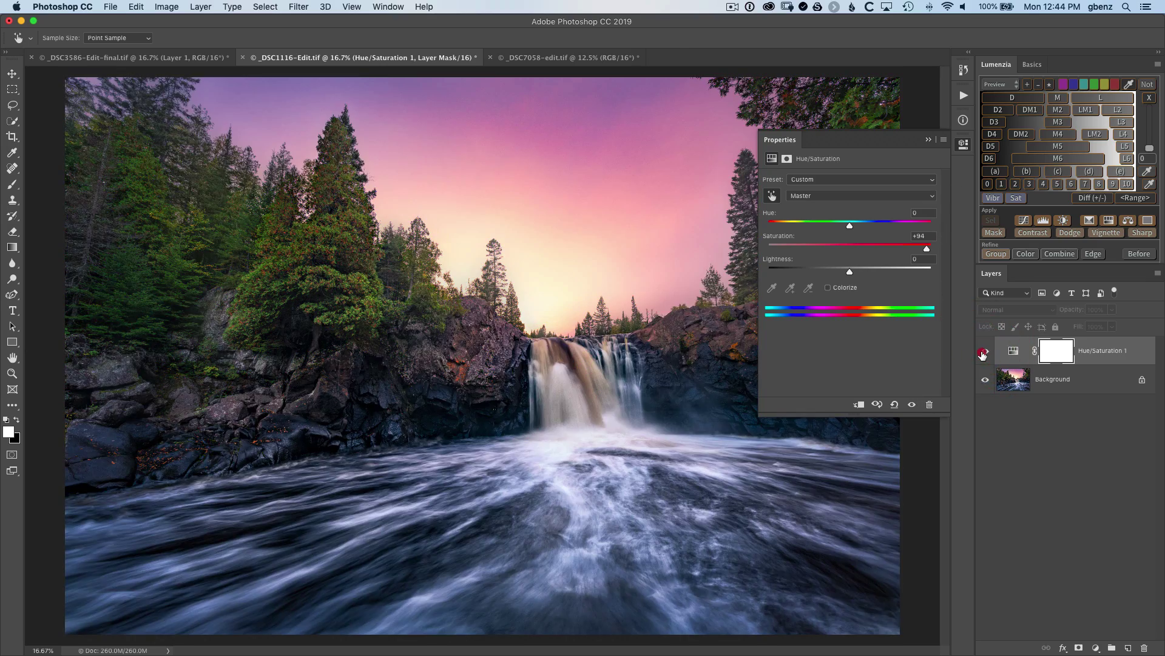
{"action": "left_click", "coordinate": [983, 352]}
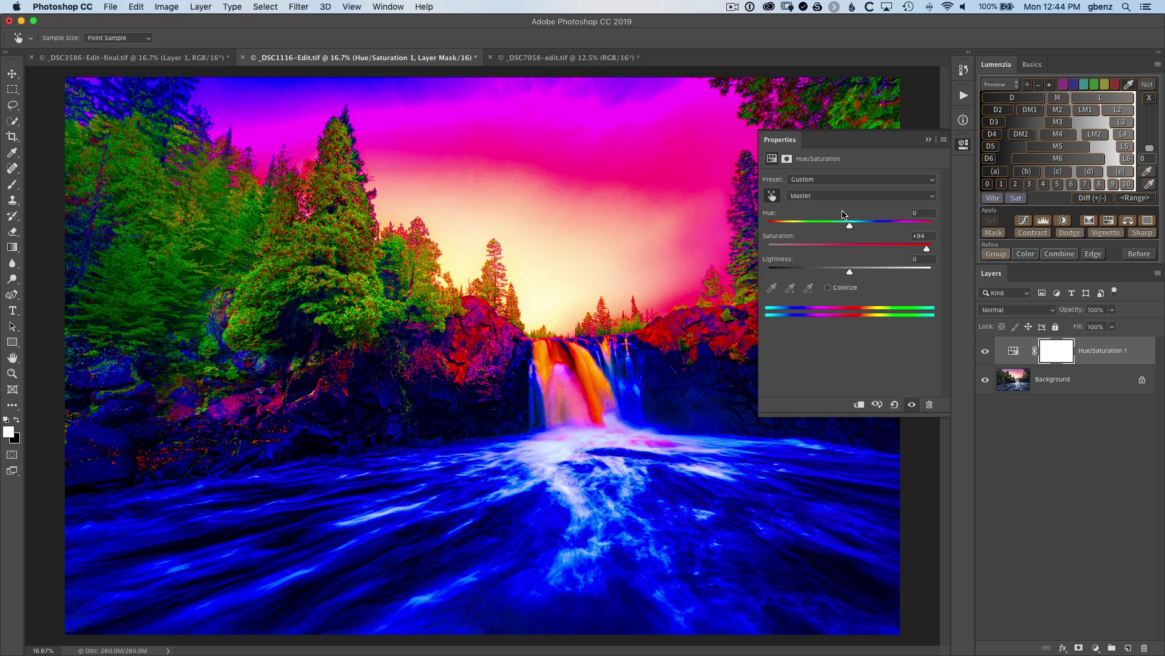
{"action": "left_click_drag", "start_coordinate": [836, 276], "coordinate": [838, 273]}
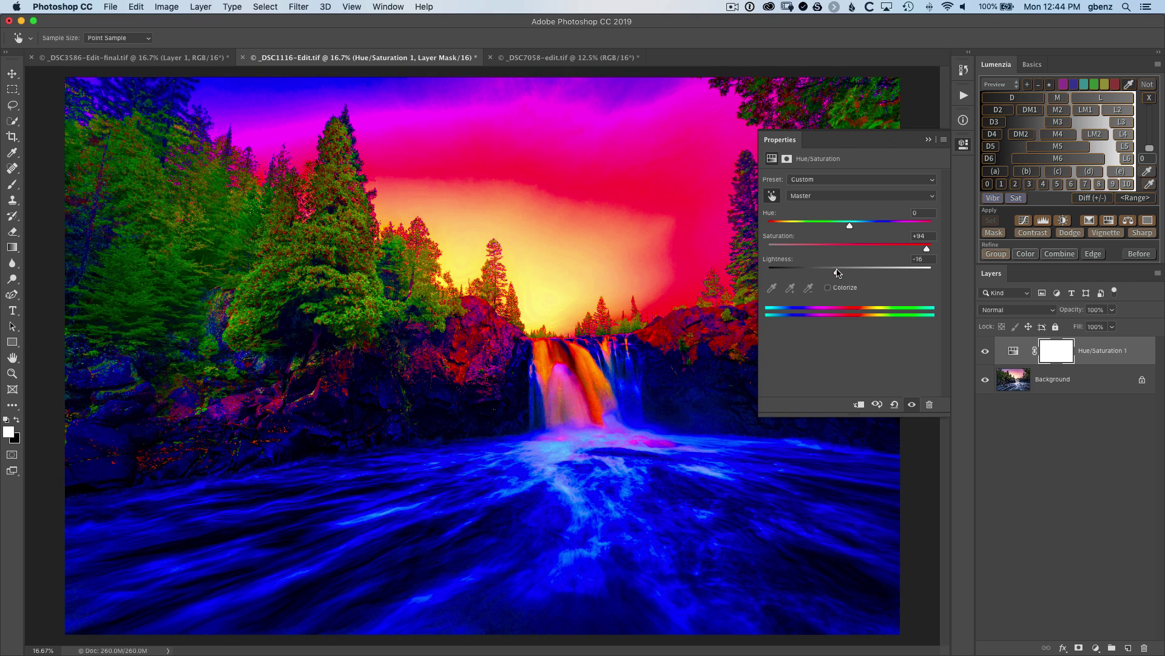
{"action": "left_click", "coordinate": [838, 273]}
Delete the Hue/Saturation 1 layer and duplicate the photo into a new Layer 1.
{"action": "left_click", "coordinate": [929, 405]}
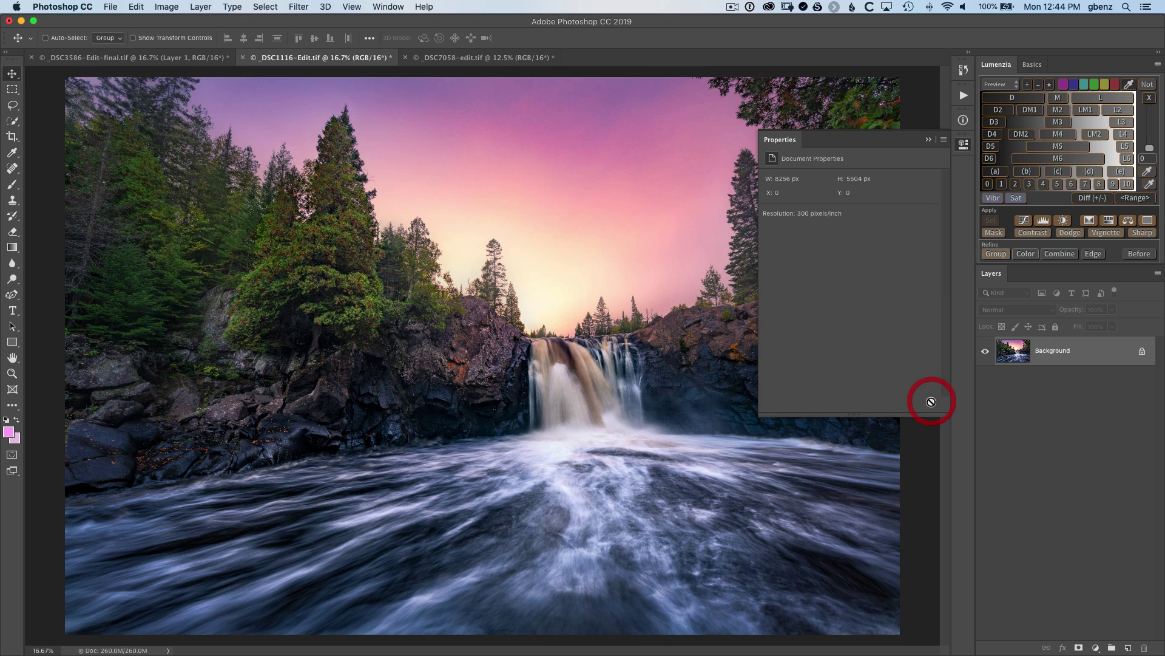
{"action": "left_click", "coordinate": [961, 146]}
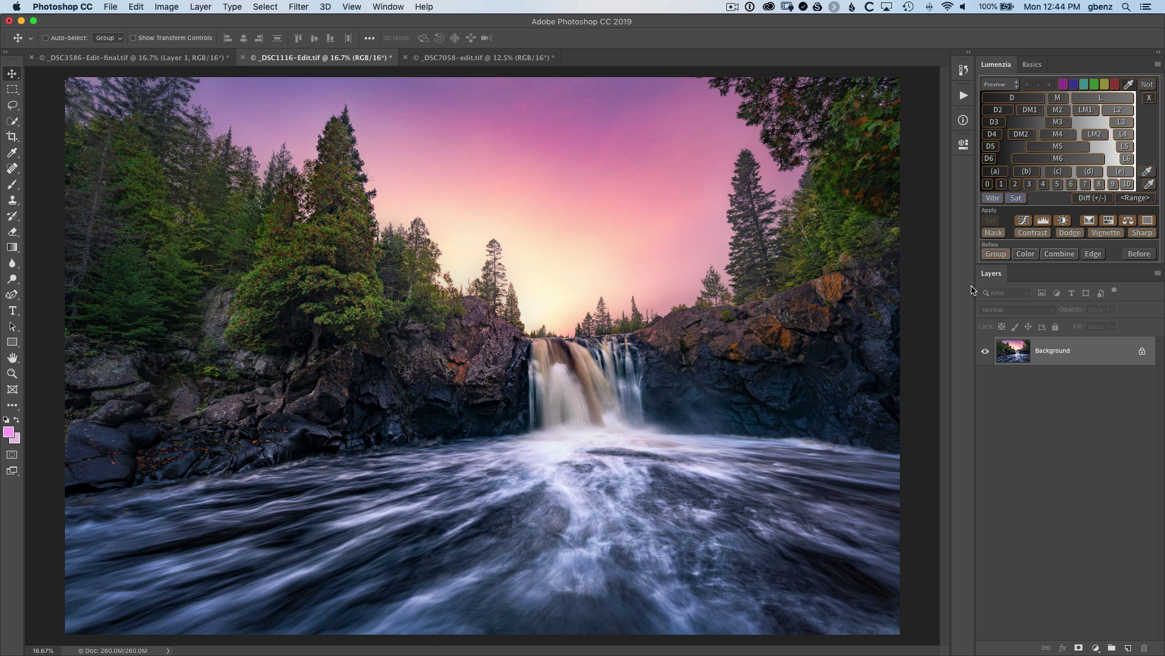
{"action": "key", "text": "super+j"}
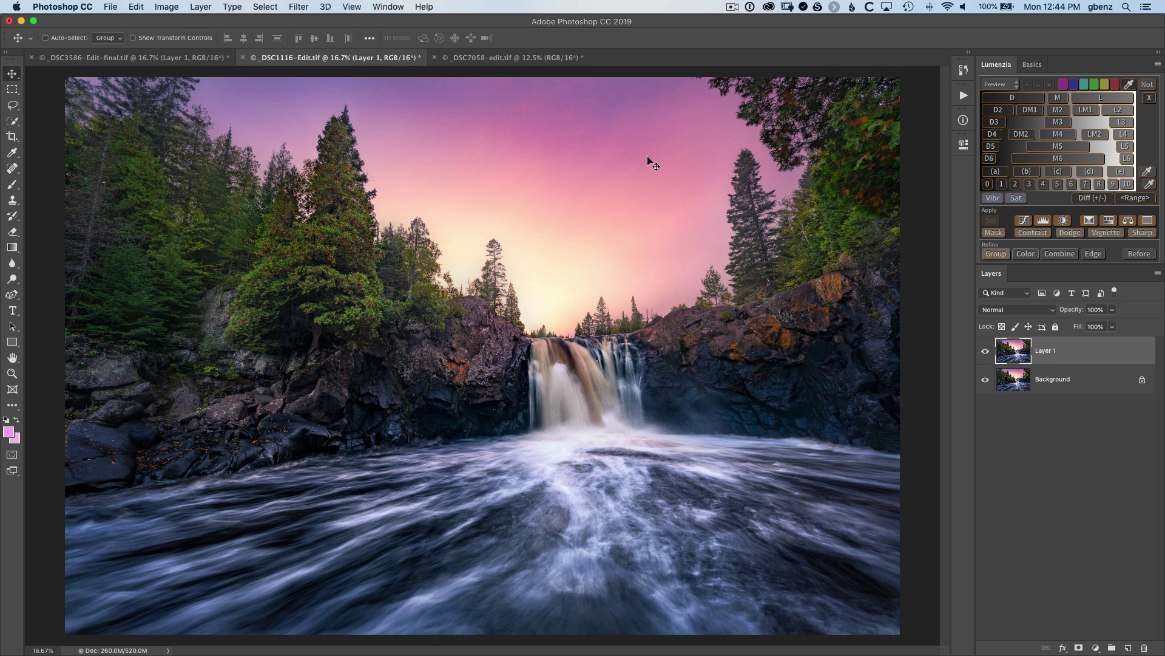
In Replace Color, sample the sky glow near the sun and set Saturation +92, Lightness -8.
{"action": "left_click", "coordinate": [170, 6]}
{"action": "mouse_move", "coordinate": [195, 42]}
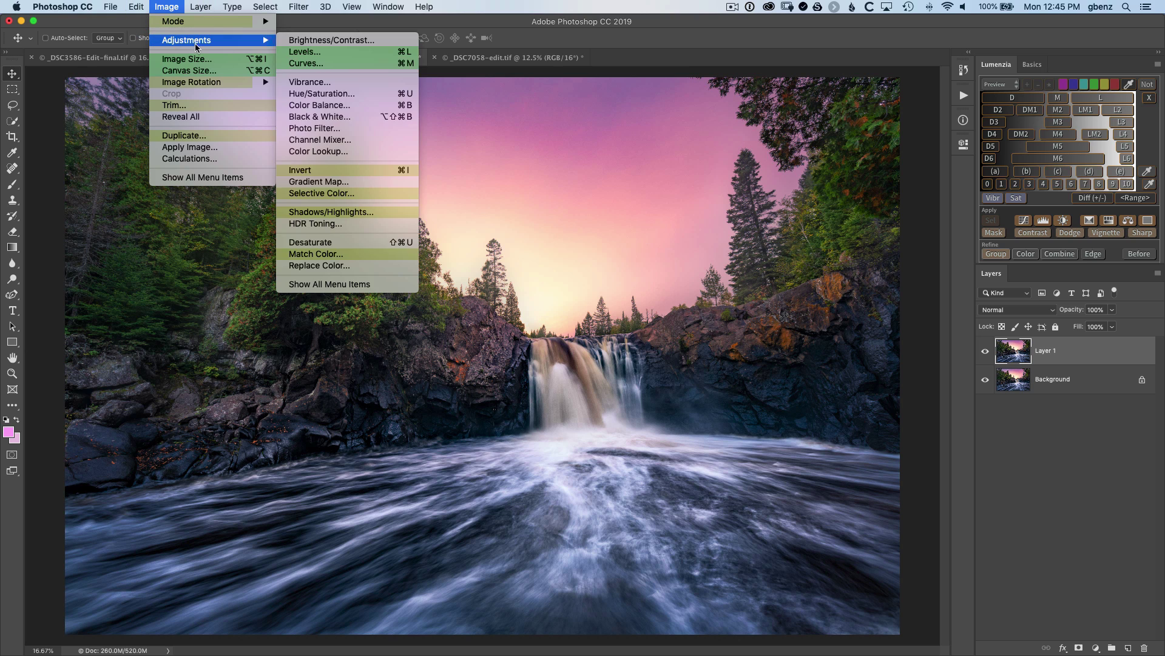
{"action": "left_click", "coordinate": [319, 265]}
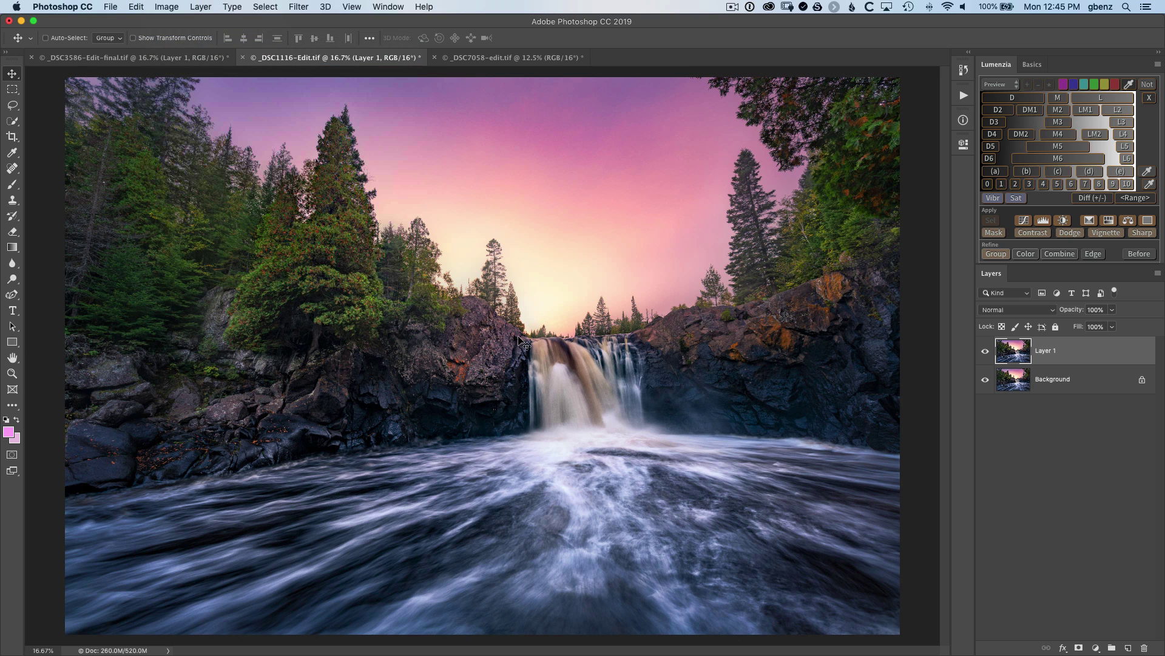
{"action": "left_click", "coordinate": [554, 293]}
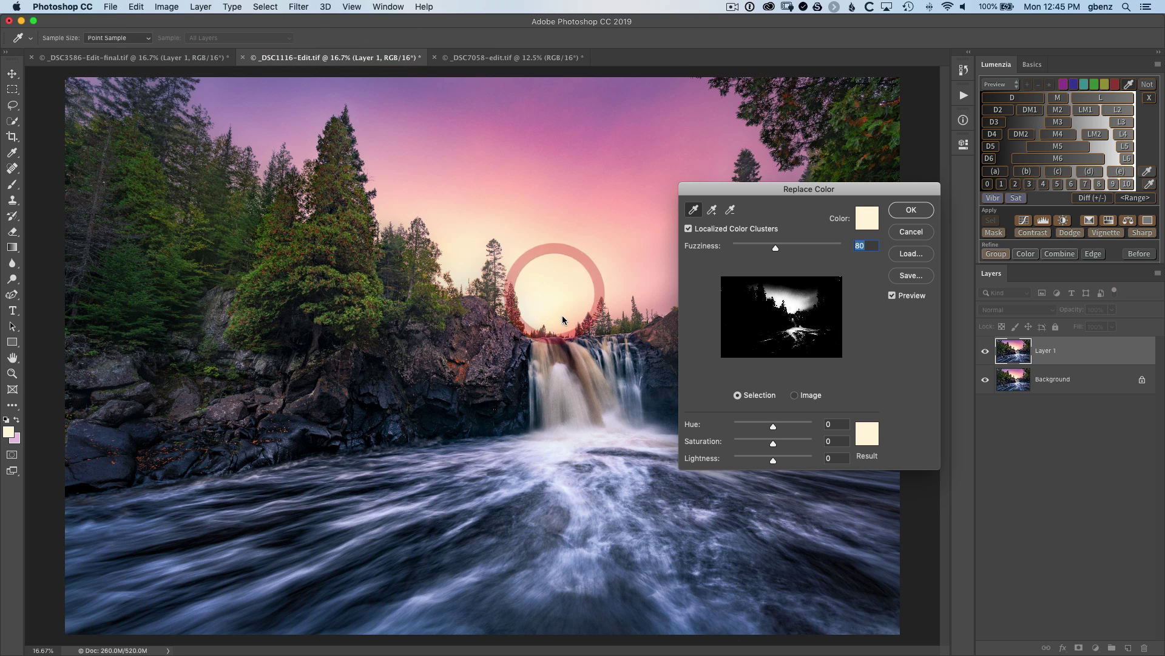
{"action": "left_click", "coordinate": [801, 445]}
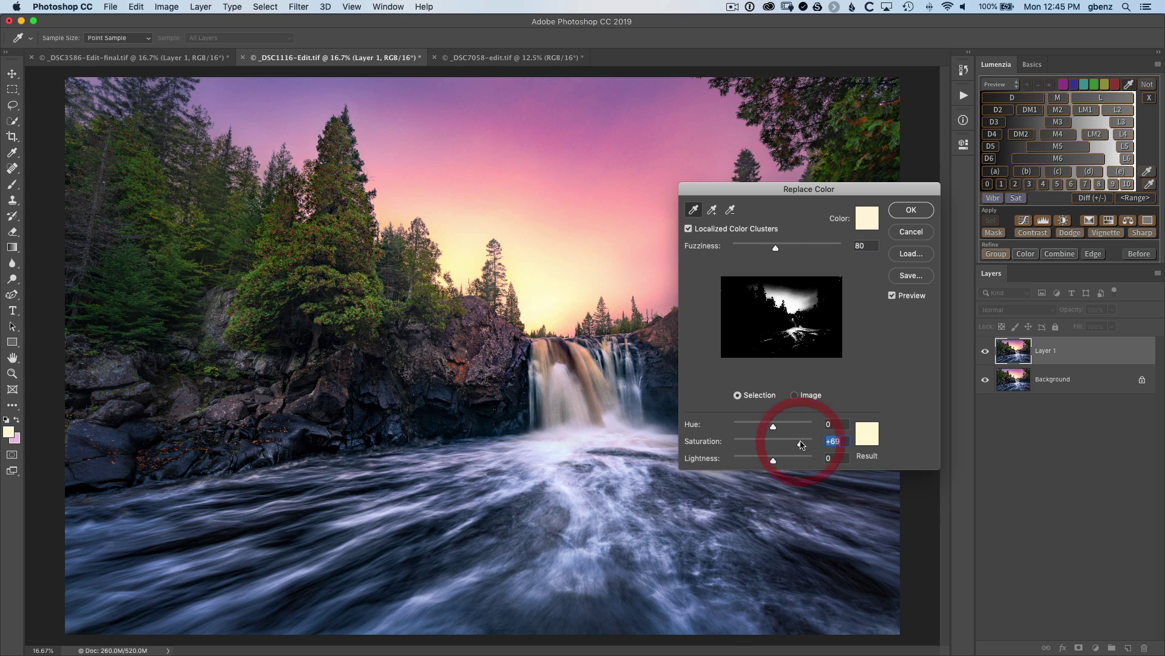
{"action": "left_click", "coordinate": [809, 445]}
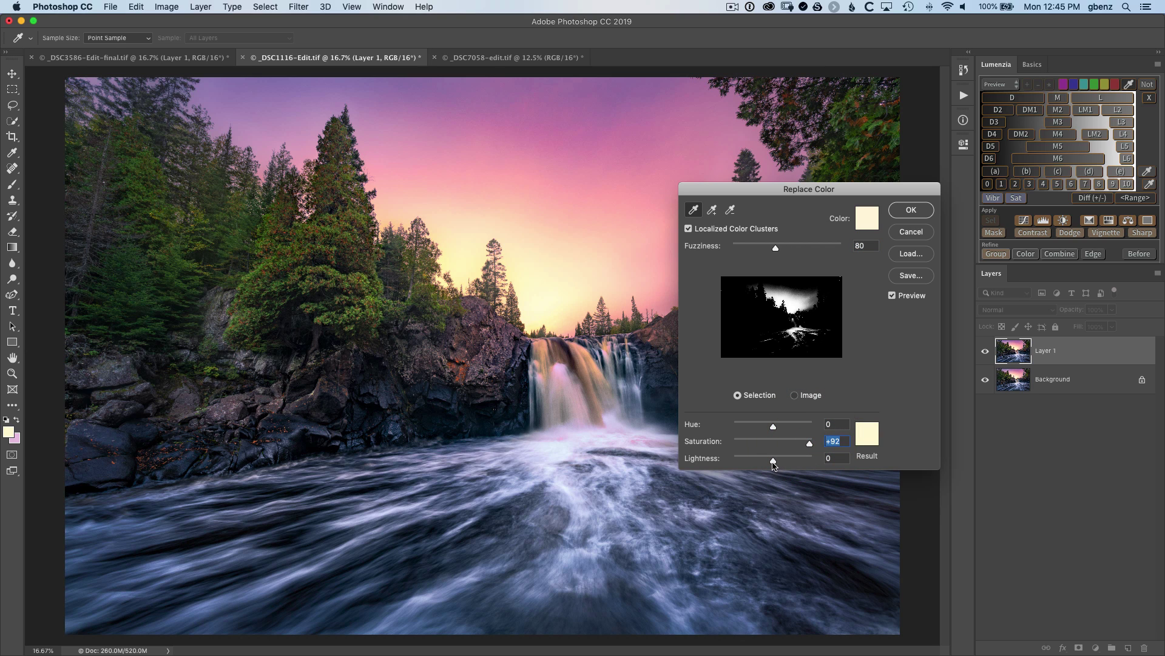
{"action": "left_click_drag", "start_coordinate": [772, 464], "coordinate": [768, 464]}
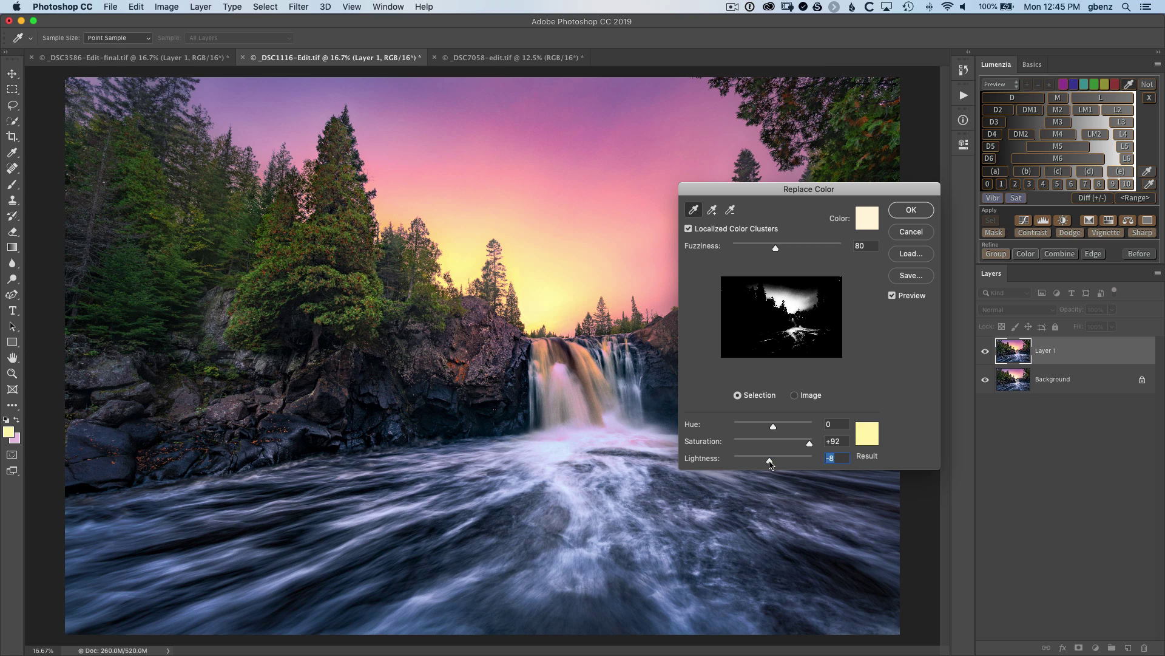
{"action": "left_click", "coordinate": [769, 464]}
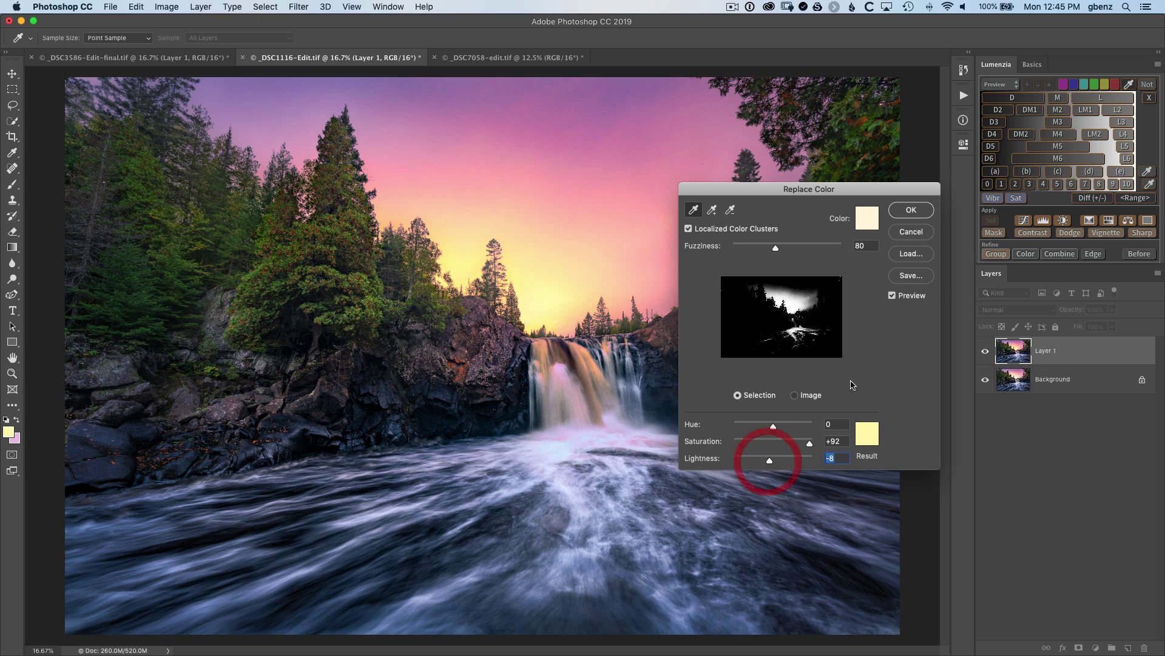
Compare the sky glow change with preview off and on, then apply it.
{"action": "left_click", "coordinate": [891, 297]}
{"action": "left_click", "coordinate": [891, 296]}
{"action": "left_click", "coordinate": [891, 297]}
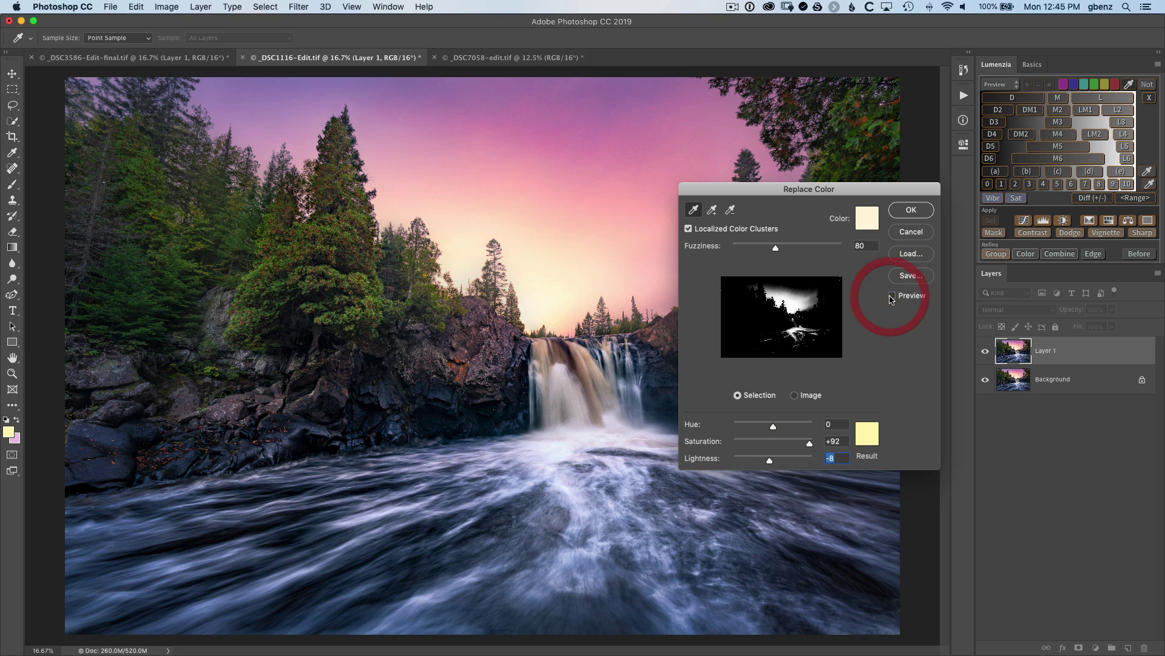
{"action": "left_click", "coordinate": [891, 296]}
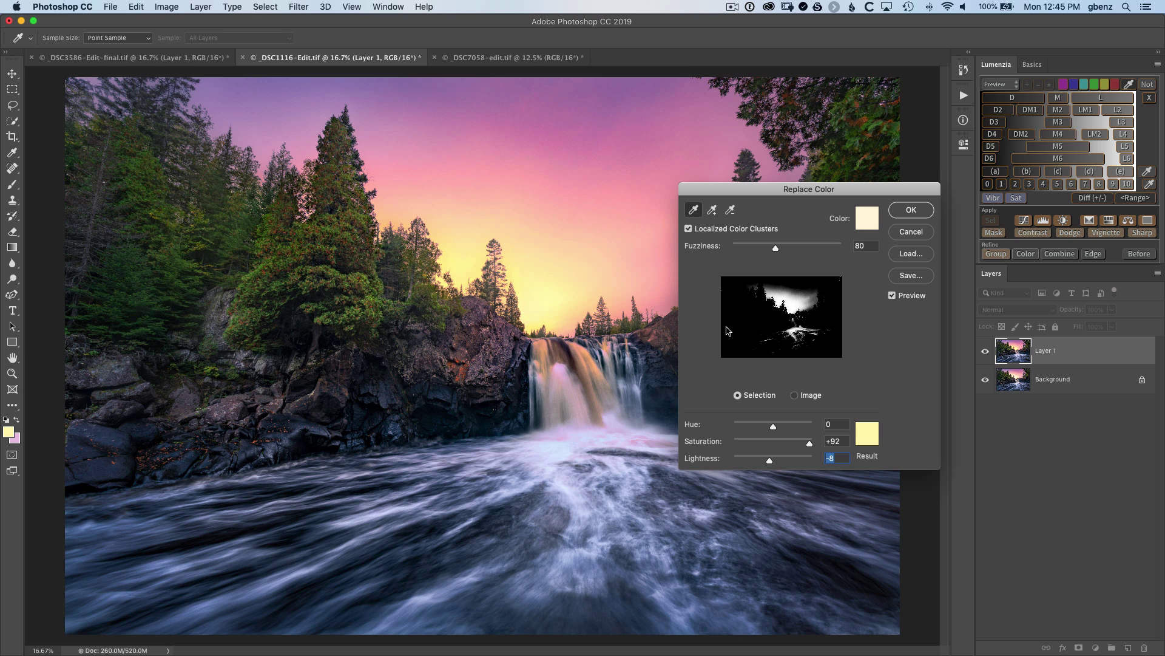
{"action": "left_click", "coordinate": [911, 210]}
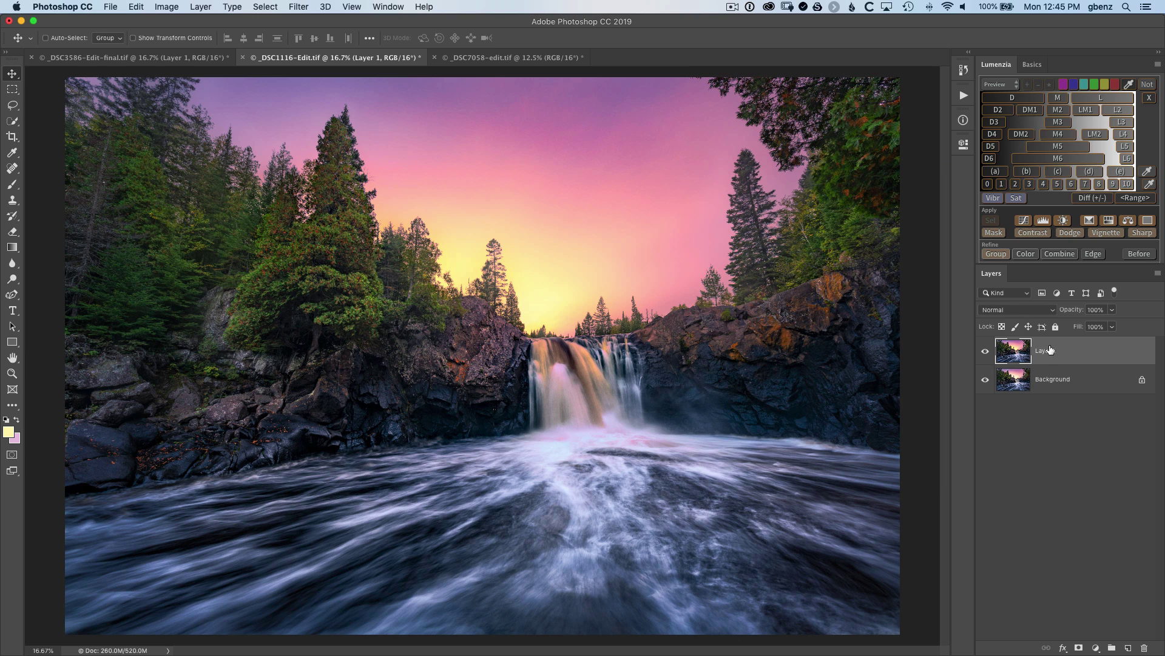
Add a layer mask to Layer 1 and paint black over the waterfall with a 400 brush.
{"action": "left_click", "coordinate": [1076, 648]}
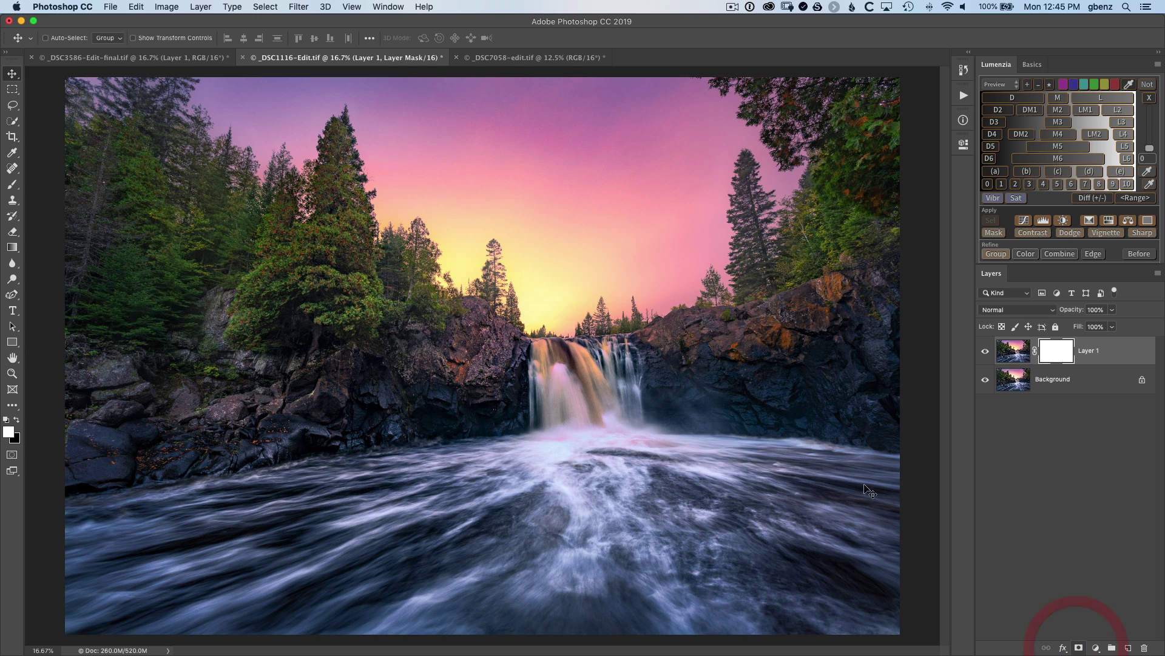
{"action": "key", "text": "b"}
{"action": "key", "text": "bracketleft"}
{"action": "key", "text": "bracketleft"}
{"action": "key", "text": "bracketleft"}
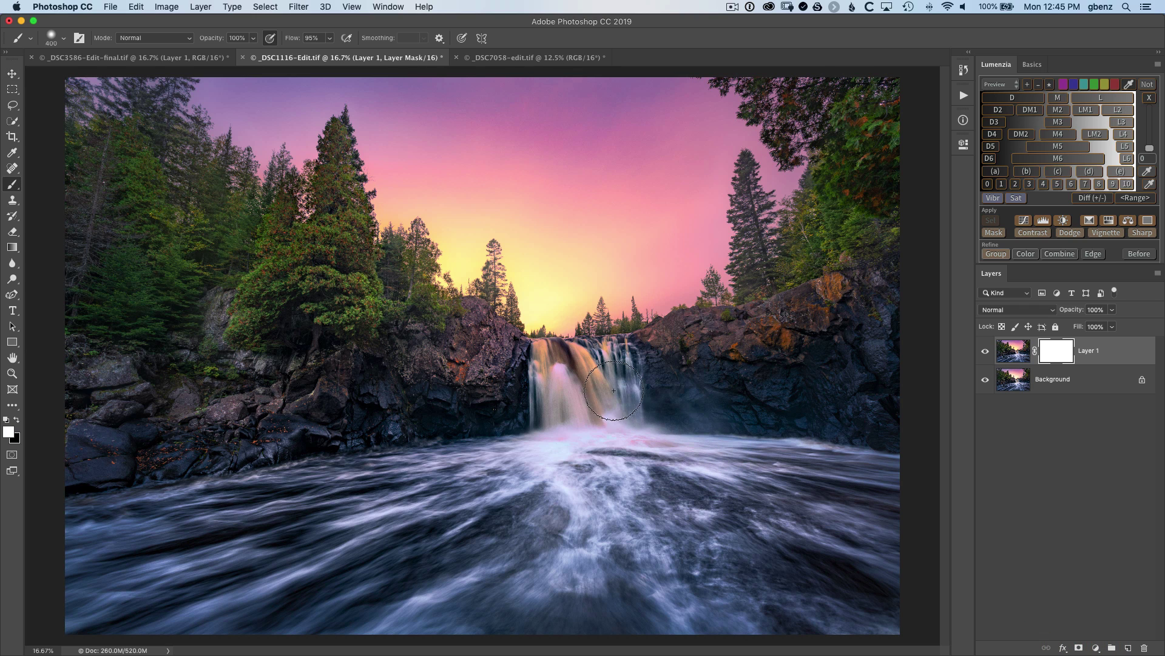
{"action": "mouse_move", "coordinate": [540, 367]}
{"action": "left_mouse_down"}
{"action": "mouse_move", "coordinate": [619, 393]}
{"action": "mouse_move", "coordinate": [631, 377]}
{"action": "mouse_move", "coordinate": [516, 367]}
{"action": "mouse_move", "coordinate": [616, 384]}
{"action": "mouse_move", "coordinate": [638, 374]}
{"action": "mouse_move", "coordinate": [494, 356]}
{"action": "mouse_move", "coordinate": [653, 361]}
{"action": "mouse_move", "coordinate": [609, 364]}
{"action": "mouse_move", "coordinate": [620, 424]}
{"action": "mouse_move", "coordinate": [722, 448]}
{"action": "mouse_move", "coordinate": [463, 424]}
{"action": "left_mouse_up"}
{"action": "key", "text": "x"}
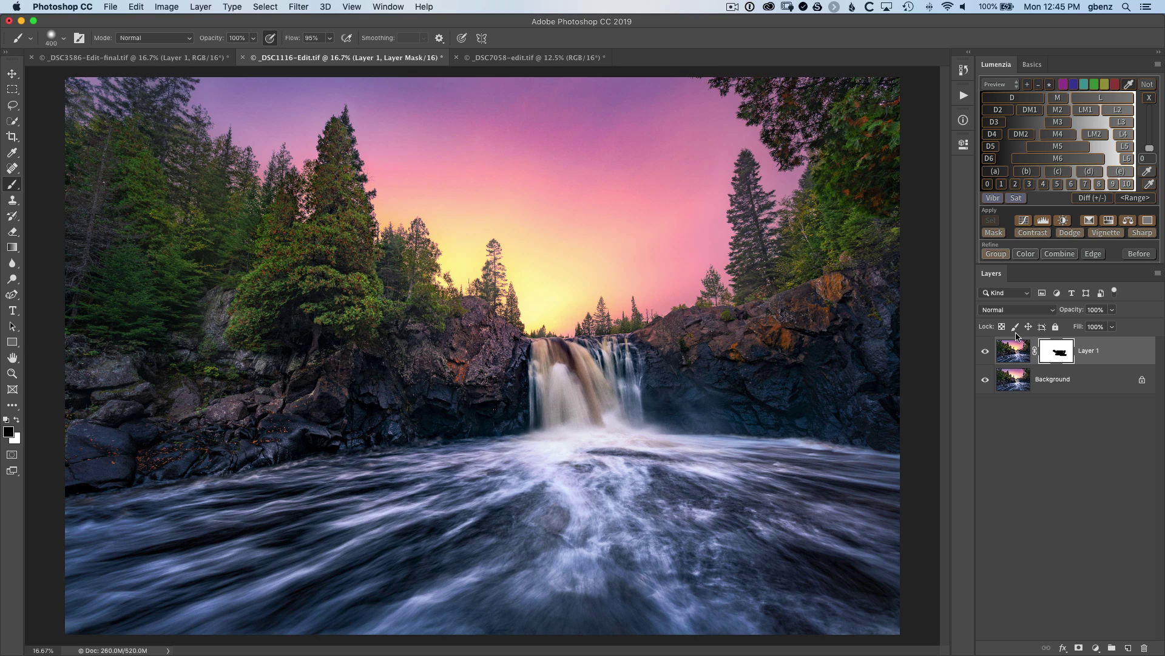
Lower Layer 1's opacity to 79%, comparing with the layer hidden and shown.
{"action": "left_click", "coordinate": [986, 352]}
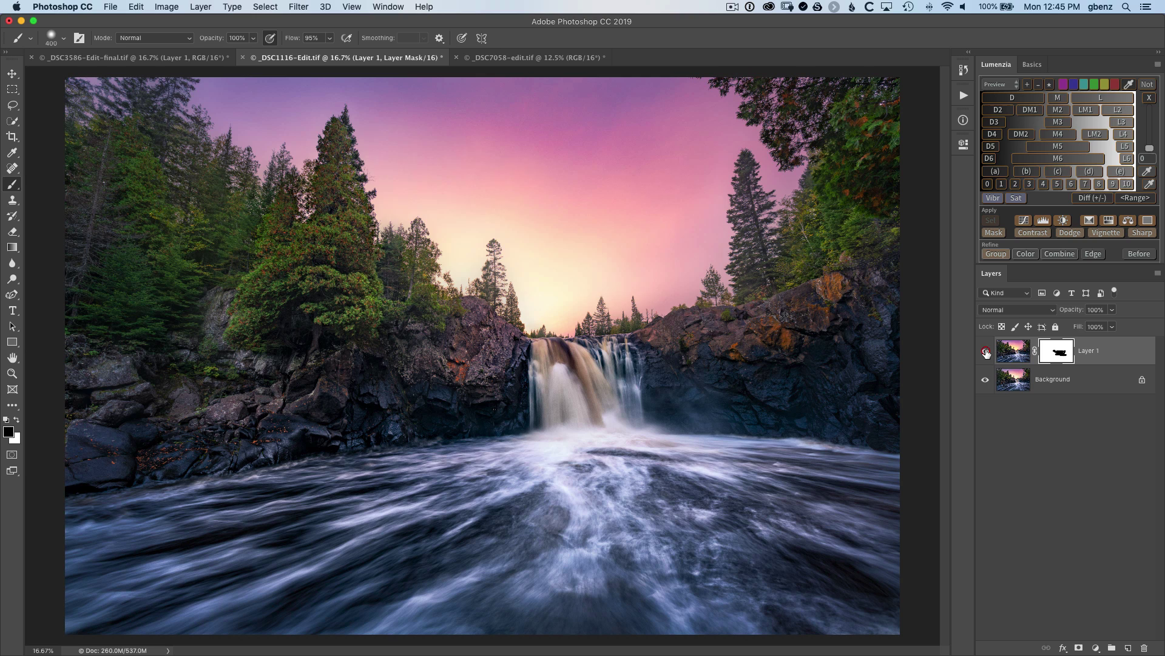
{"action": "left_click", "coordinate": [986, 352]}
{"action": "left_click", "coordinate": [986, 352]}
{"action": "left_click", "coordinate": [986, 352]}
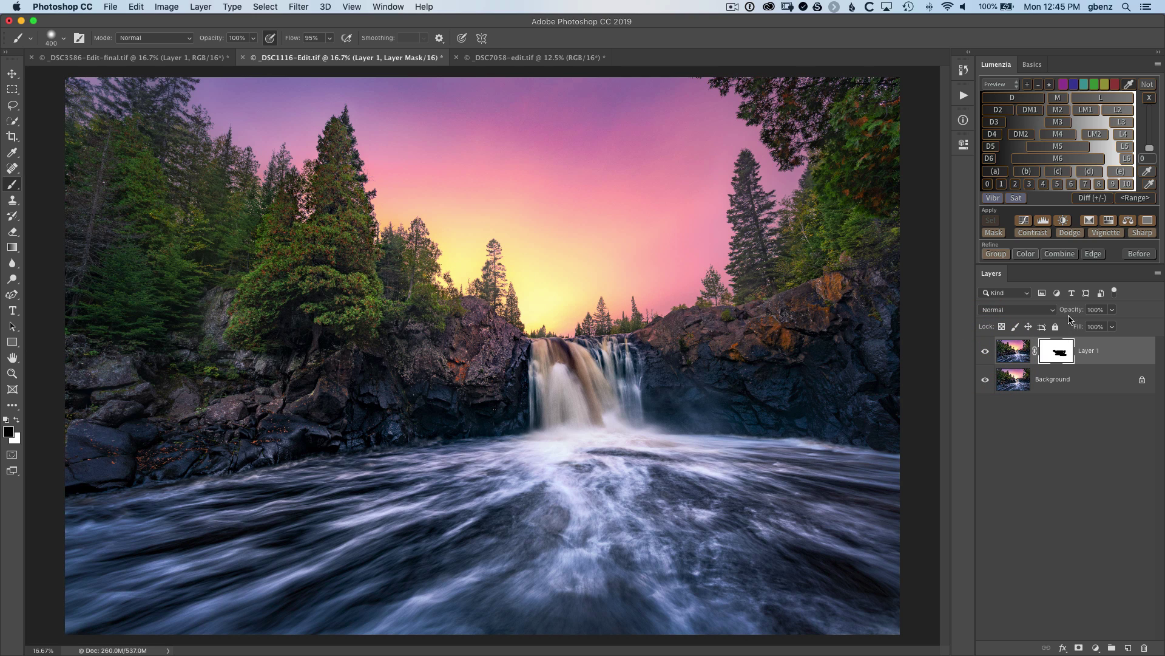
{"action": "left_click_drag", "start_coordinate": [1070, 311], "coordinate": [1057, 312]}
{"action": "left_click", "coordinate": [985, 352]}
{"action": "left_click", "coordinate": [984, 352]}
Switch to _DSC7058-edit.tif and duplicate its Background into Layer 1.
{"action": "left_click", "coordinate": [503, 59]}
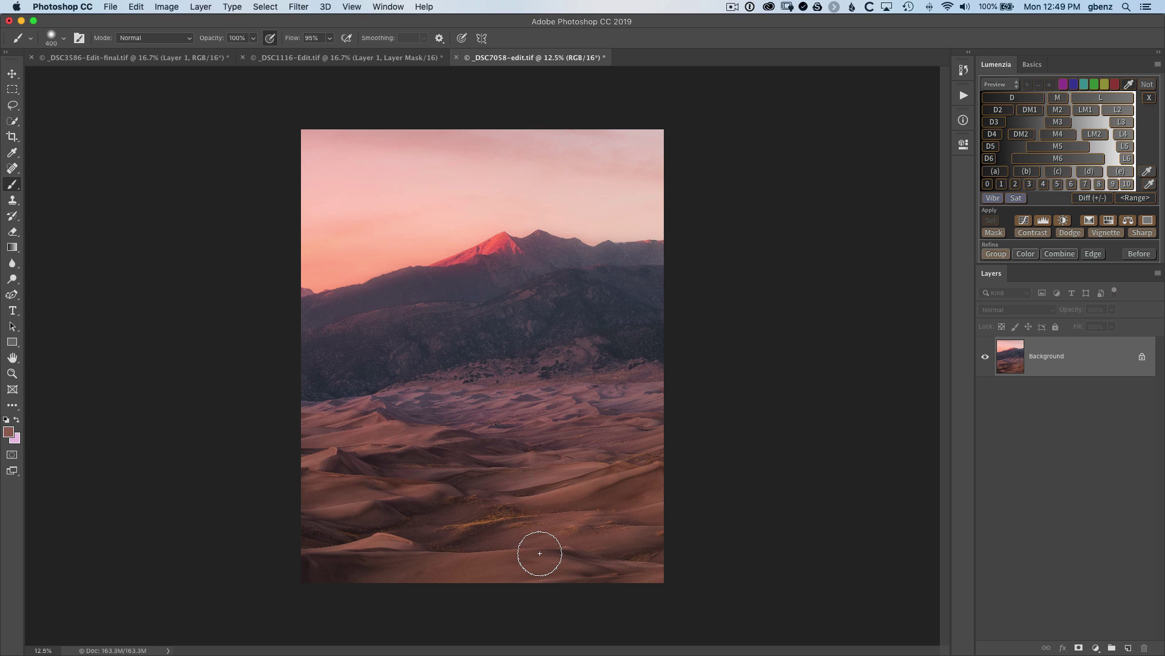
{"action": "key", "text": "ctrl+j"}
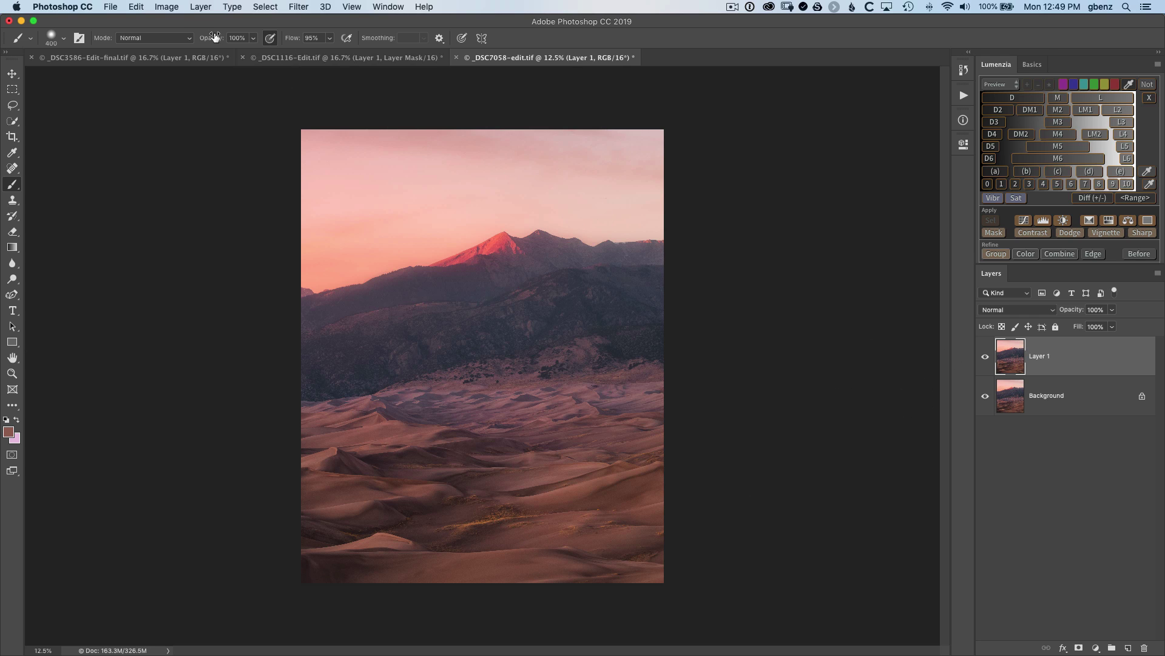
Sample the sand dunes in Replace Color and set Hue -1, Saturation +47, Lightness +30.
{"action": "left_click", "coordinate": [169, 8]}
{"action": "mouse_move", "coordinate": [188, 40]}
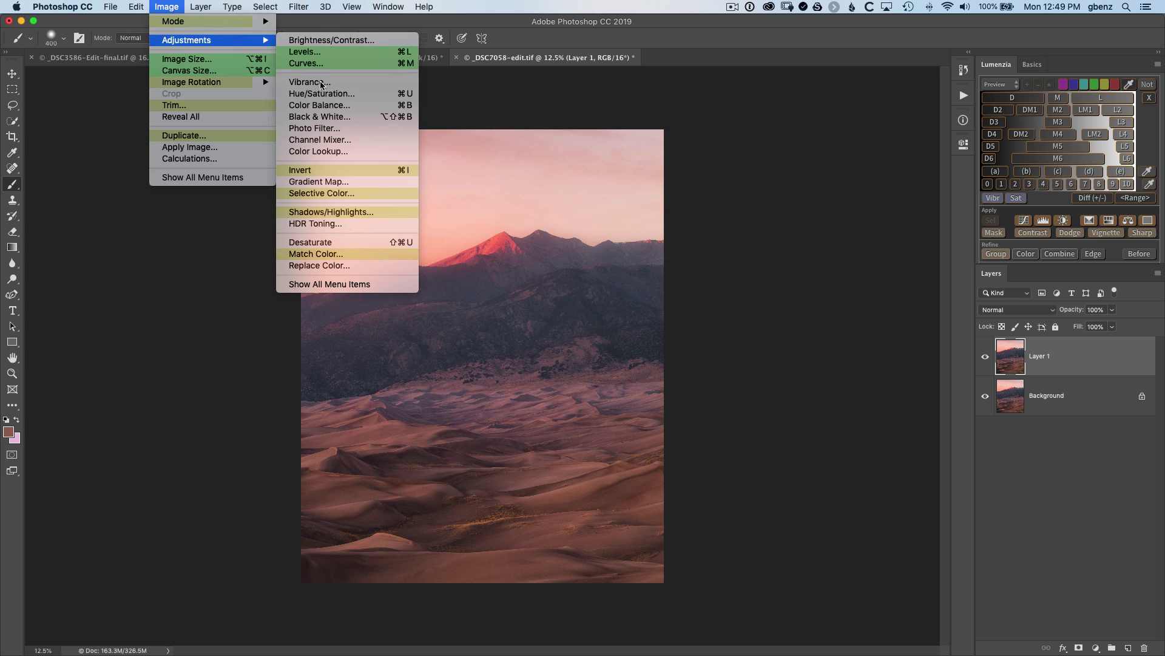
{"action": "left_click", "coordinate": [340, 265]}
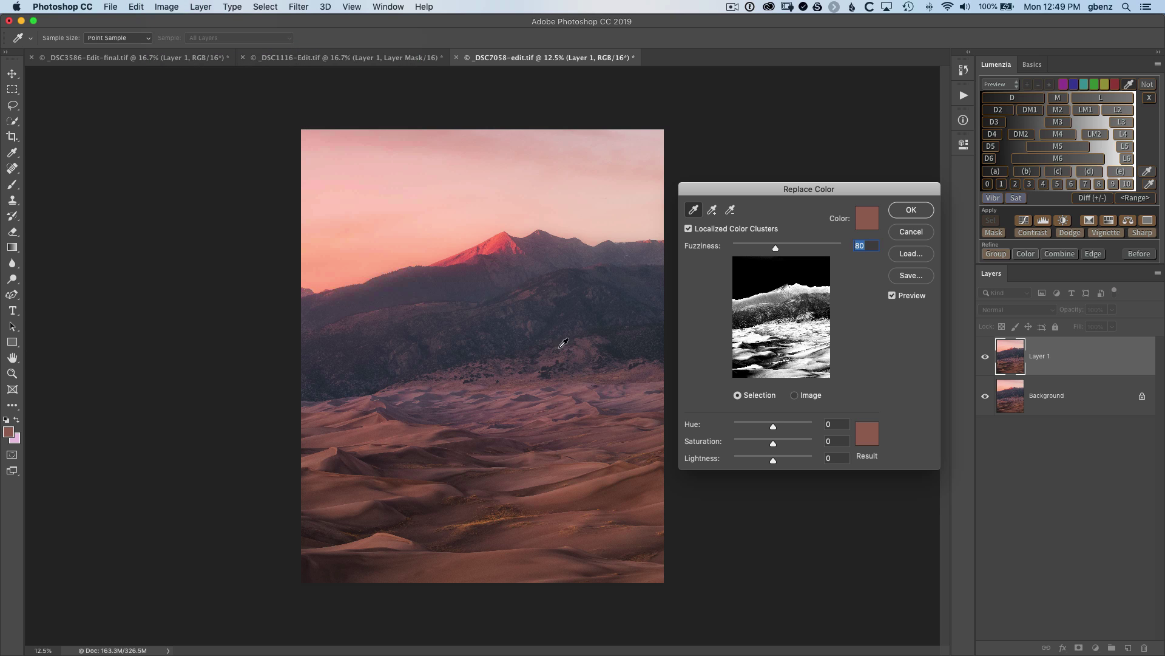
{"action": "left_click", "coordinate": [568, 485]}
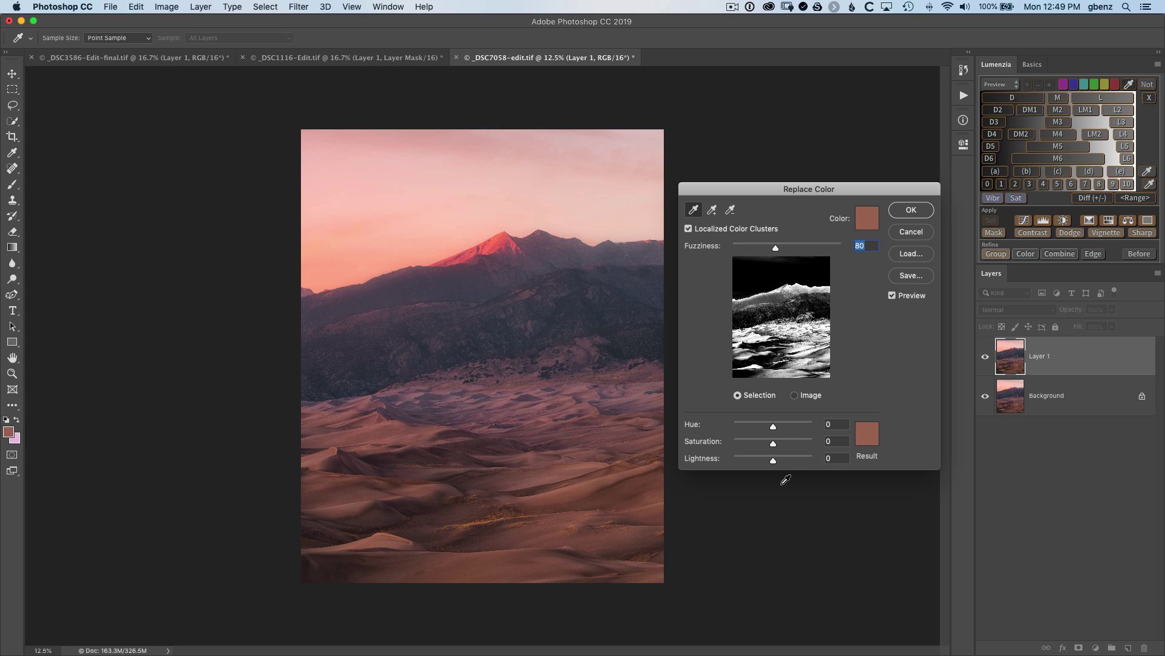
{"action": "left_click_drag", "start_coordinate": [775, 460], "coordinate": [788, 461]}
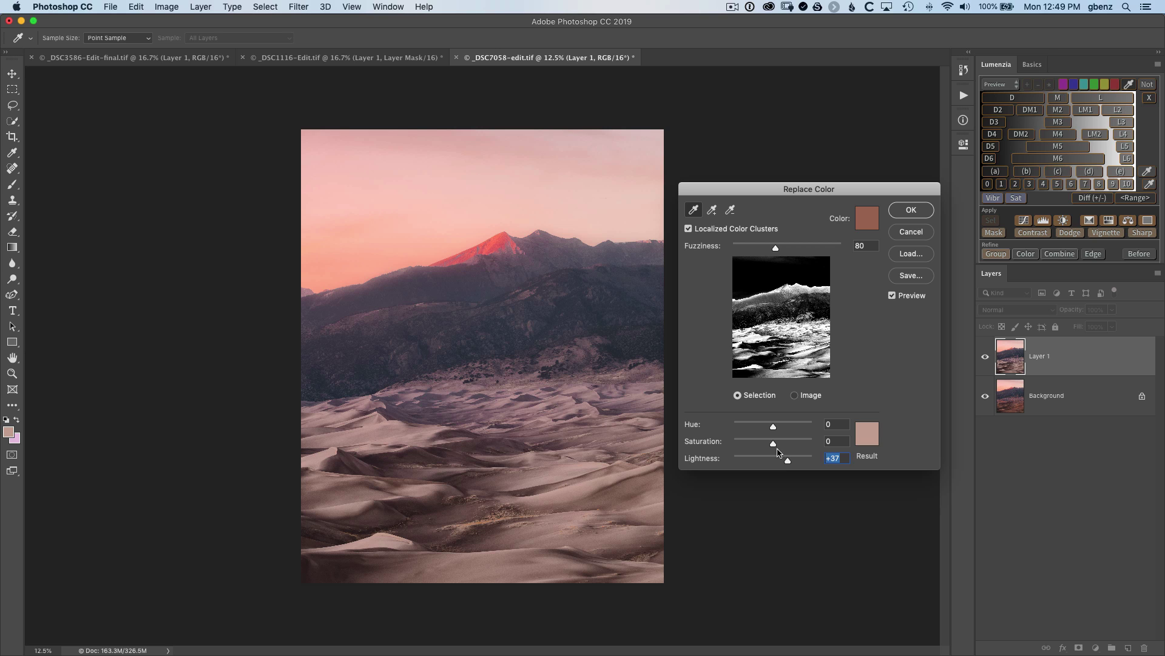
{"action": "mouse_move", "coordinate": [774, 445]}
{"action": "left_mouse_down"}
{"action": "mouse_move", "coordinate": [797, 447]}
{"action": "mouse_move", "coordinate": [785, 461]}
{"action": "left_mouse_up"}
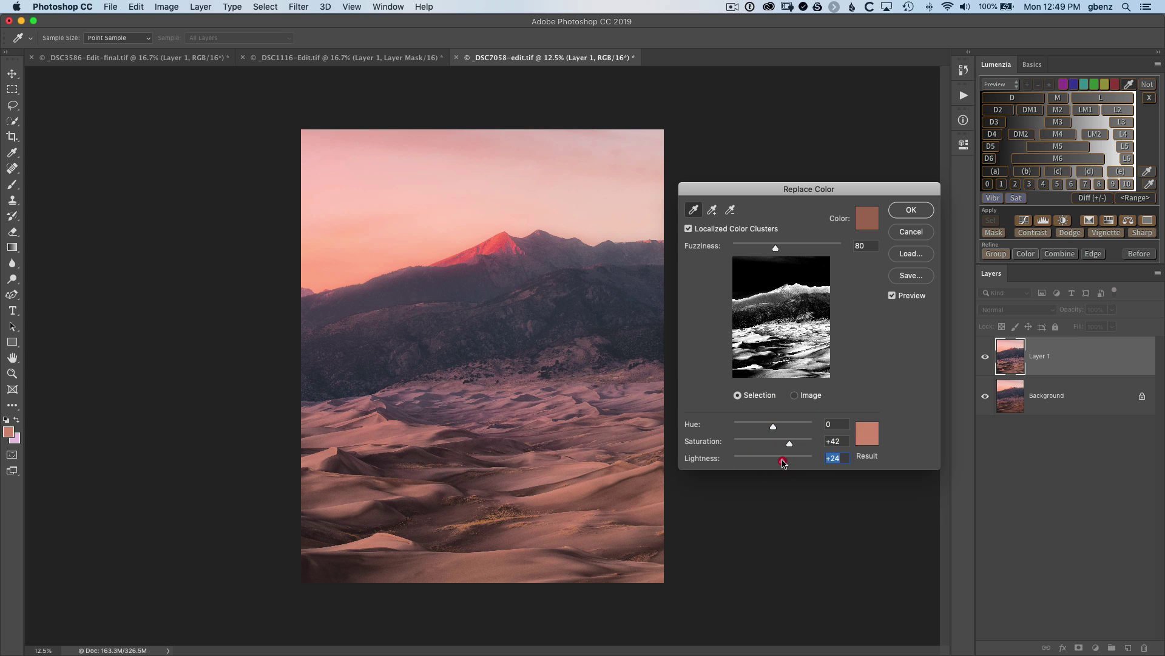
{"action": "left_click_drag", "start_coordinate": [783, 444], "coordinate": [790, 447]}
{"action": "mouse_move", "coordinate": [773, 426]}
{"action": "left_mouse_down"}
{"action": "mouse_move", "coordinate": [785, 428]}
{"action": "mouse_move", "coordinate": [772, 429]}
{"action": "left_mouse_up"}
{"action": "left_click", "coordinate": [771, 429]}
{"action": "left_click", "coordinate": [772, 428]}
{"action": "left_click_drag", "start_coordinate": [784, 463], "coordinate": [792, 448]}
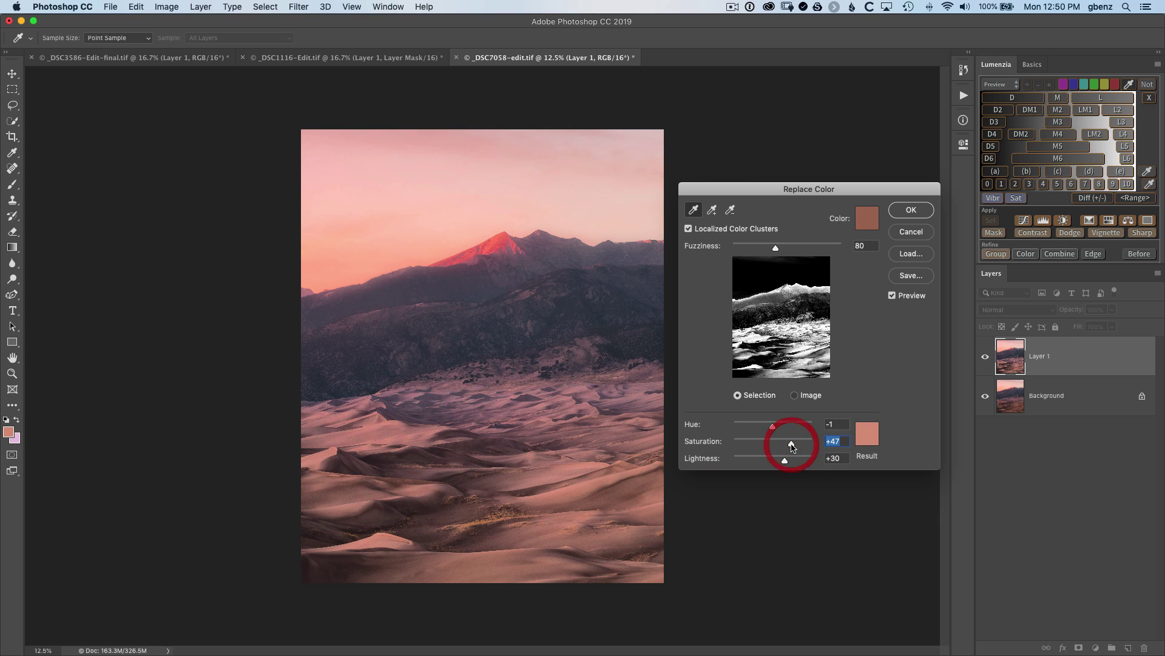
Toggle Preview several times to compare the original and adjusted dunes.
{"action": "left_click", "coordinate": [892, 296]}
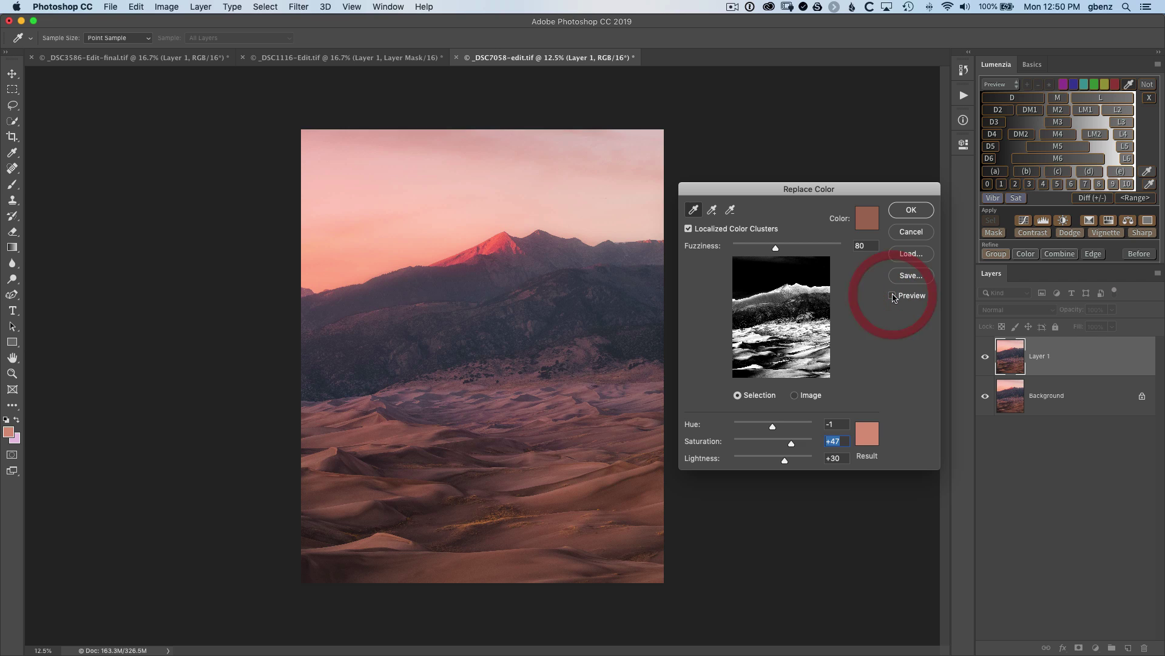
{"action": "left_click", "coordinate": [893, 296]}
{"action": "left_click", "coordinate": [893, 297]}
{"action": "left_click", "coordinate": [892, 296]}
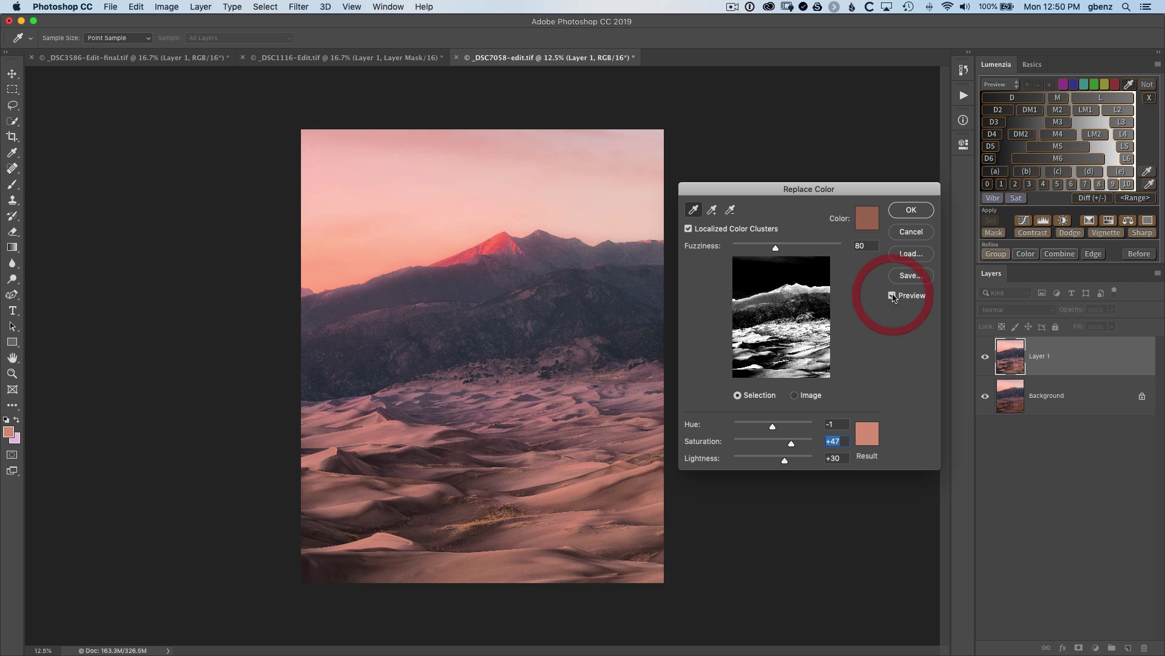
{"action": "left_click", "coordinate": [893, 296]}
{"action": "left_click", "coordinate": [893, 295]}
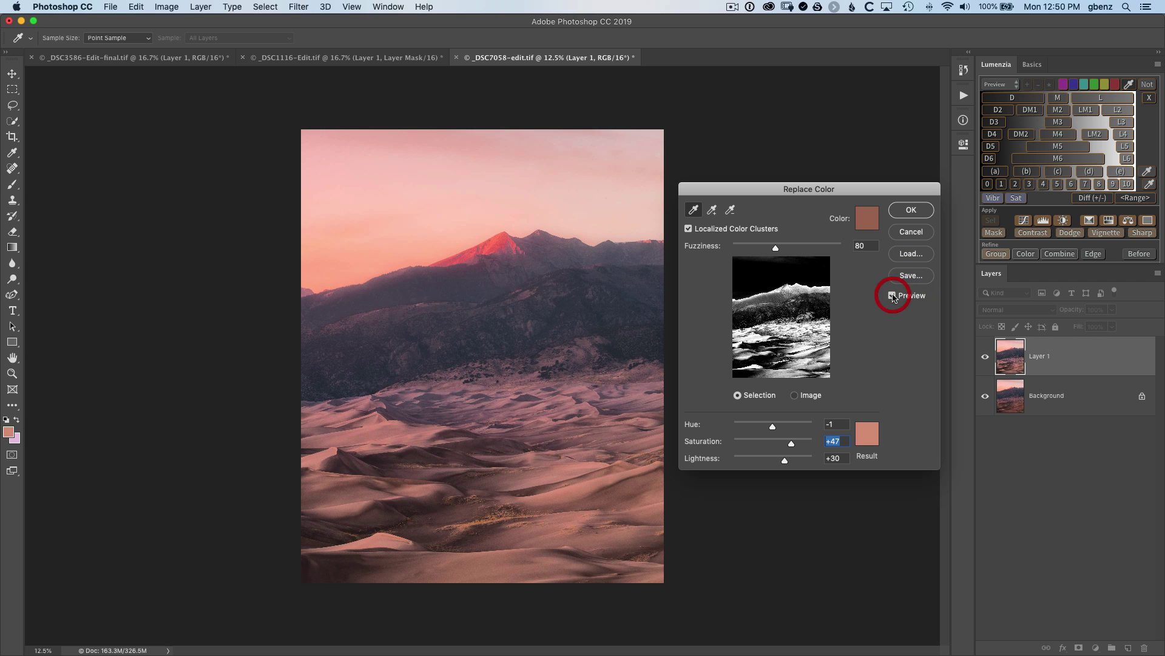
Lower Saturation to +45 and Lightness to +27, then compare with Preview off and on.
{"action": "left_click_drag", "start_coordinate": [793, 447], "coordinate": [784, 461]}
{"action": "left_click", "coordinate": [785, 461]}
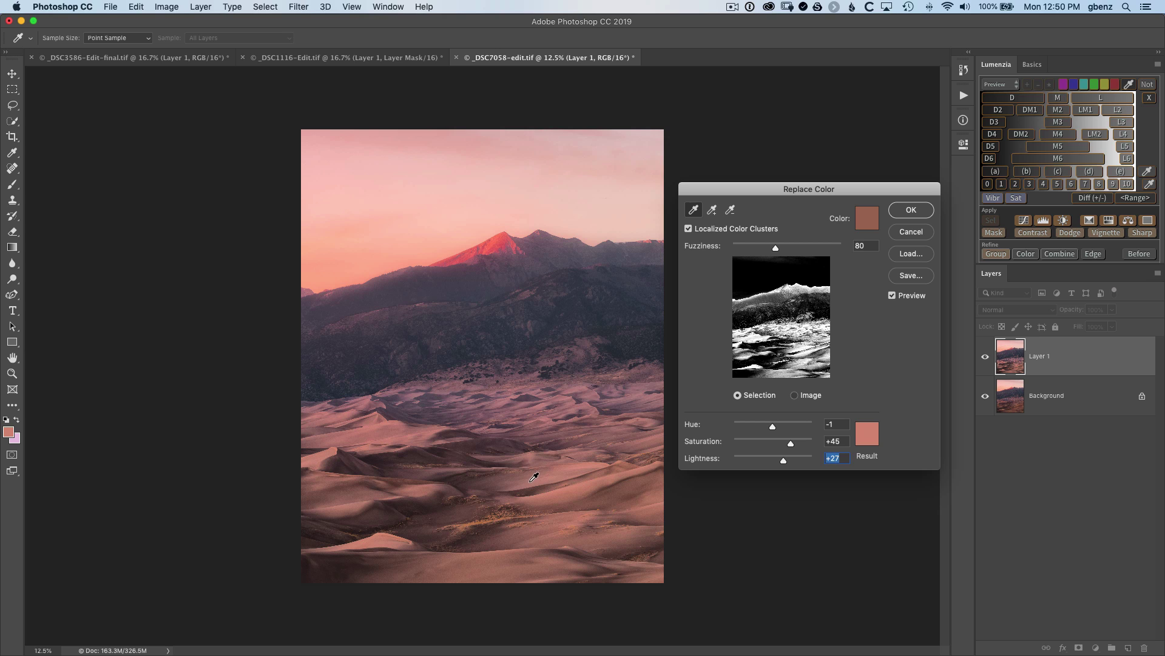
{"action": "left_click", "coordinate": [892, 296]}
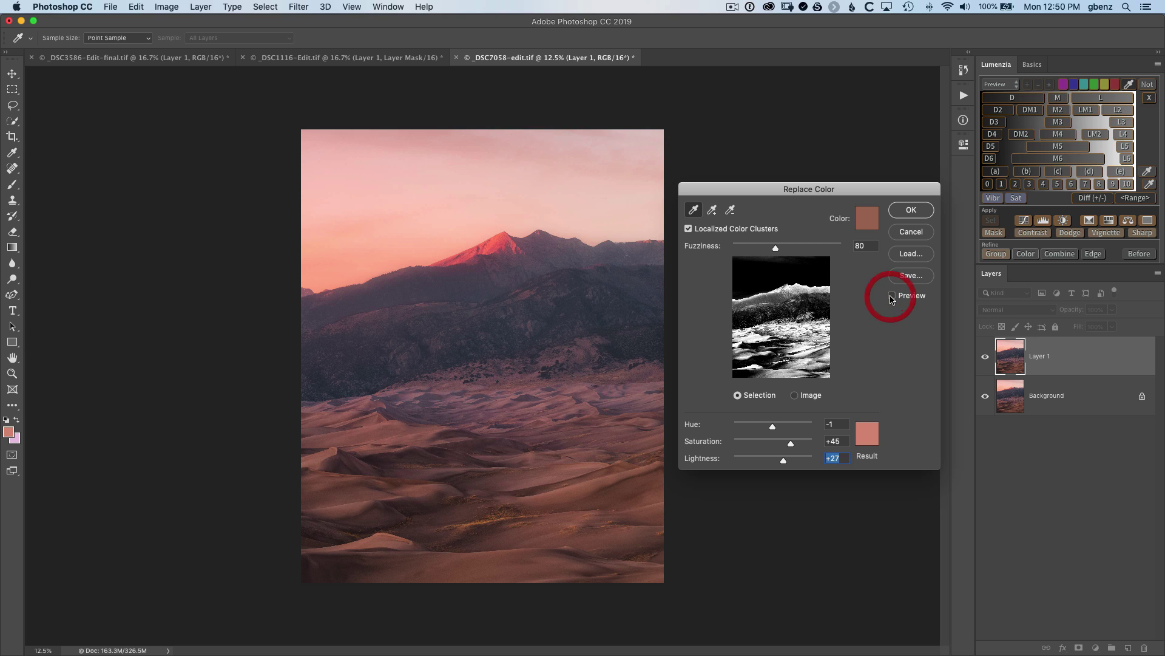
{"action": "left_click", "coordinate": [892, 296]}
{"action": "left_click", "coordinate": [891, 296]}
{"action": "left_click", "coordinate": [891, 296]}
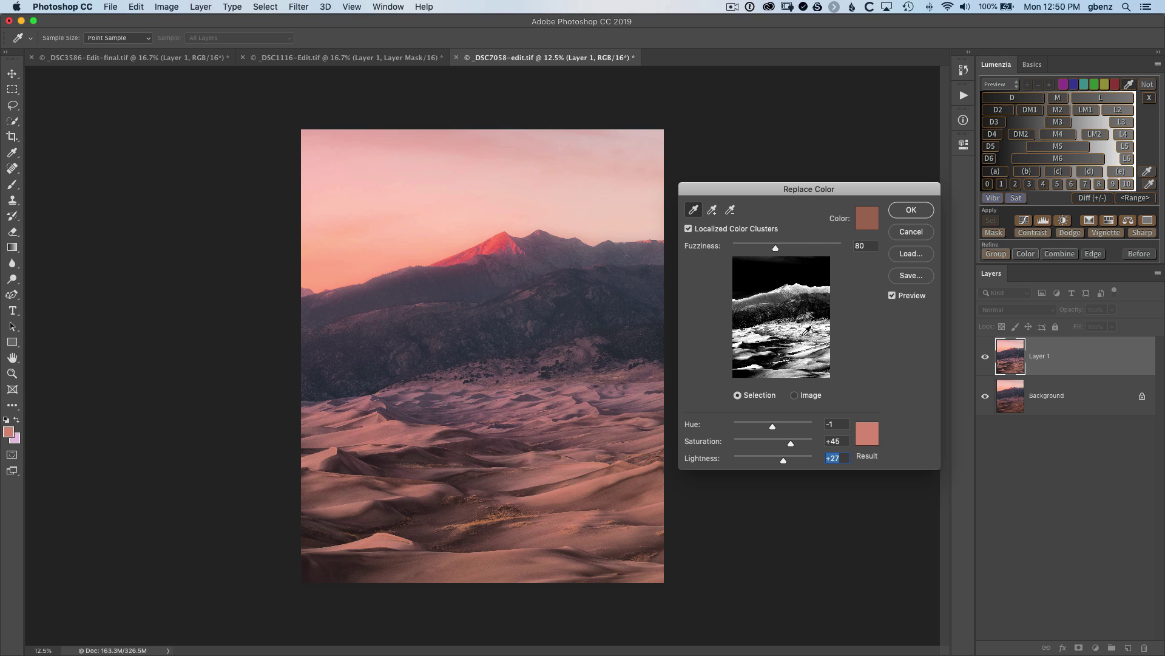
Lower Fuzziness from 80 to 65, toggling Preview to check the lightened sand holds.
{"action": "left_click_drag", "start_coordinate": [776, 247], "coordinate": [769, 251]}
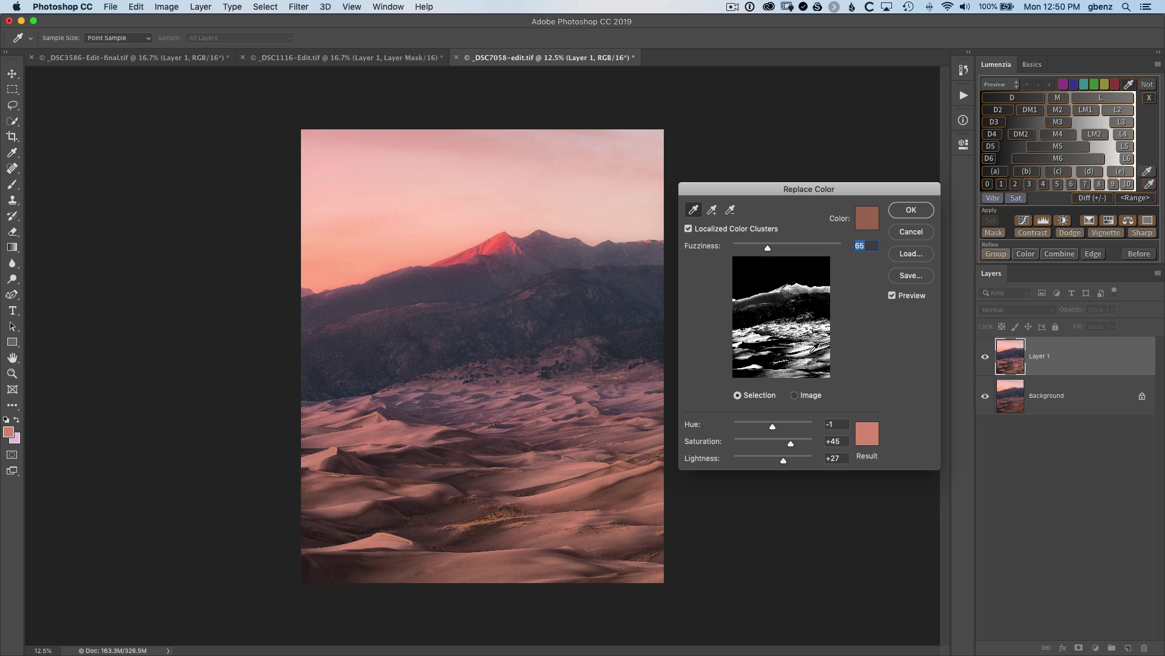
{"action": "left_click", "coordinate": [893, 296]}
{"action": "left_click", "coordinate": [893, 296]}
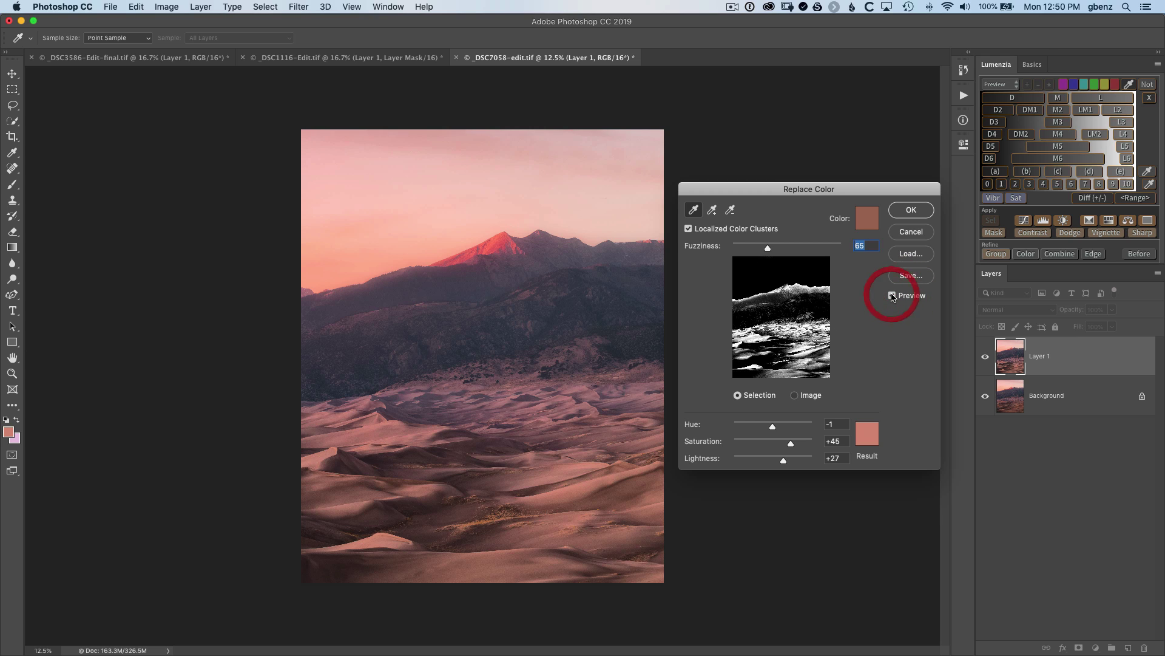
{"action": "left_click", "coordinate": [893, 296]}
{"action": "left_click", "coordinate": [893, 295]}
{"action": "left_click", "coordinate": [893, 295]}
{"action": "left_click", "coordinate": [893, 295]}
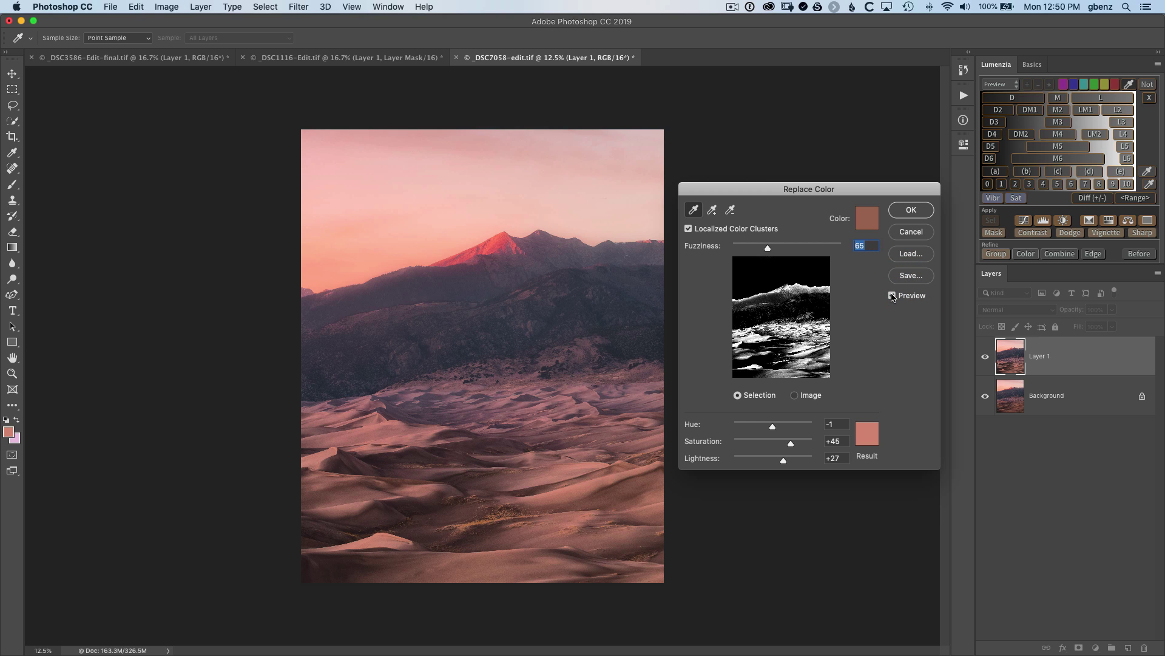